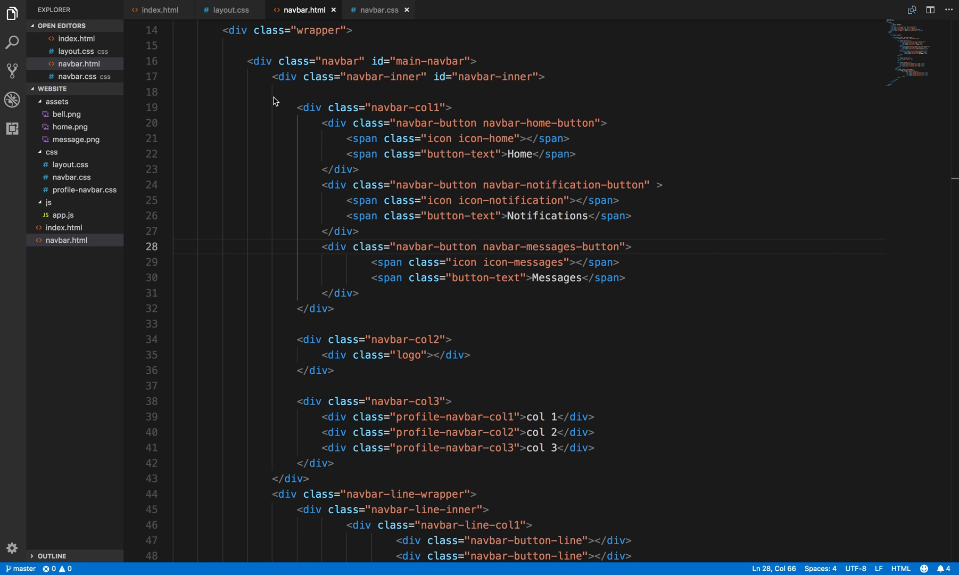
scroll(274, 99, down, 5)
scroll(274, 100, down, 5)
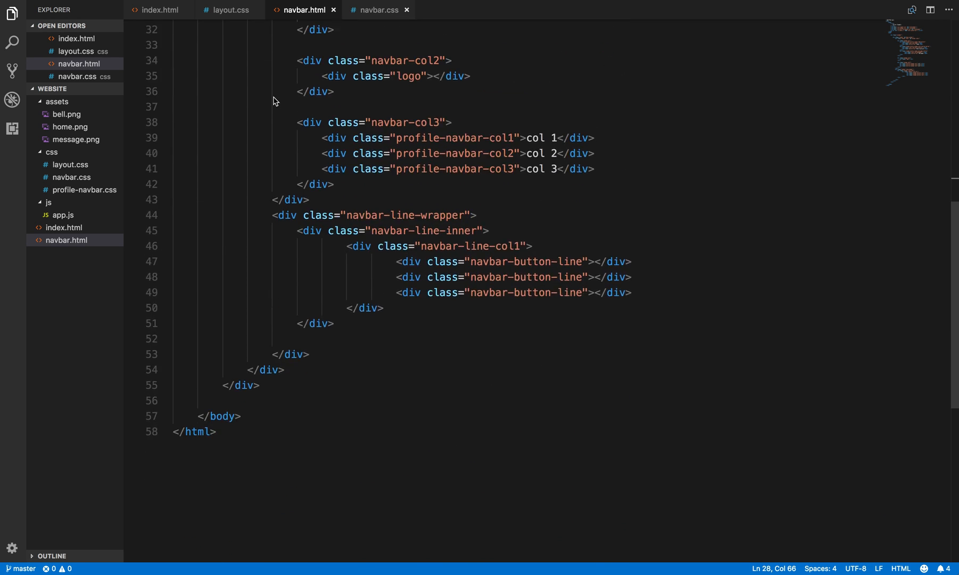
scroll(273, 99, up, 3)
scroll(273, 100, up, 5)
scroll(273, 100, up, 4)
scroll(273, 100, up, 2)
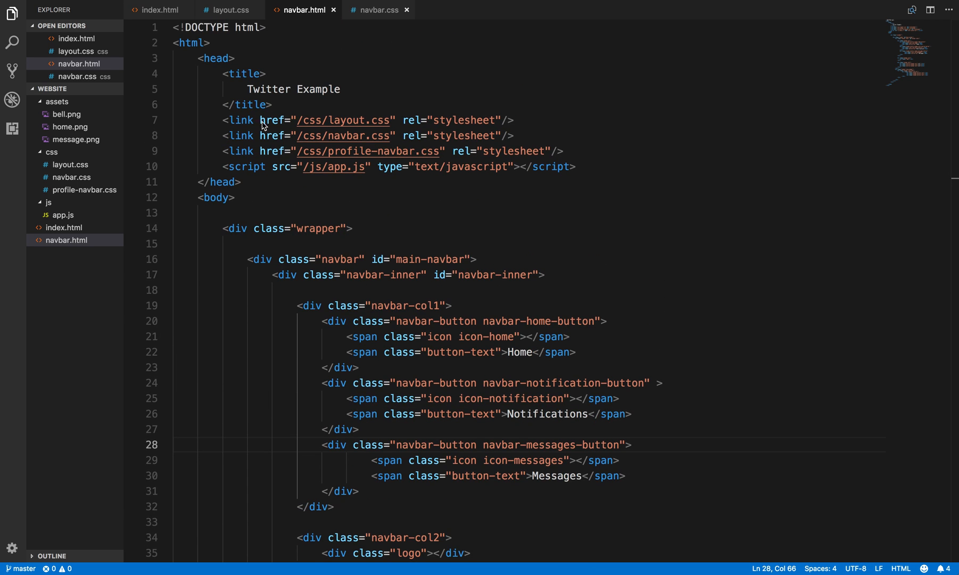
scroll(262, 123, down, 4)
scroll(259, 180, down, 2)
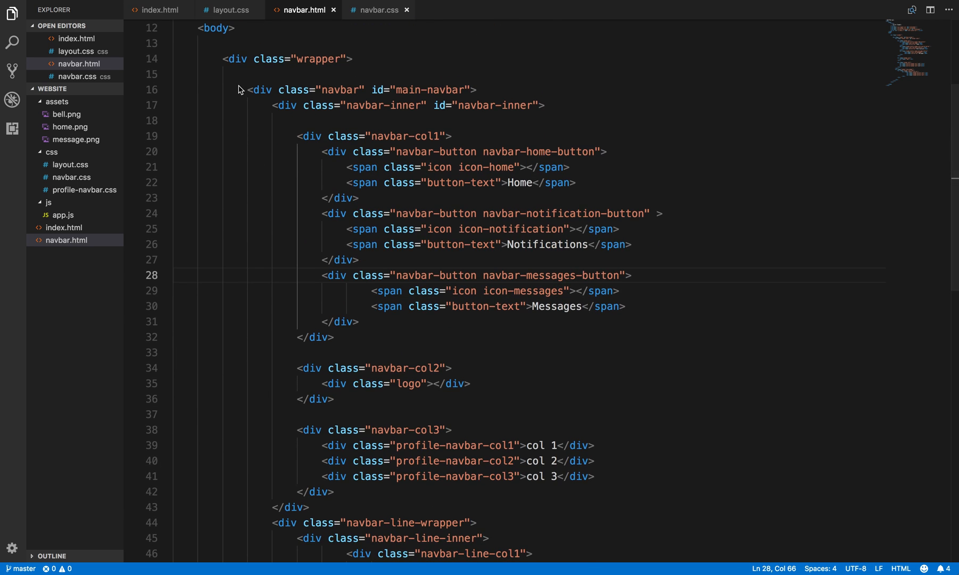
Select the navbar markup from line 16 down to its closing div on line 54
mouse_move(246, 88)
mouse_down()
mouse_move(253, 503)
mouse_move(310, 481)
mouse_up()
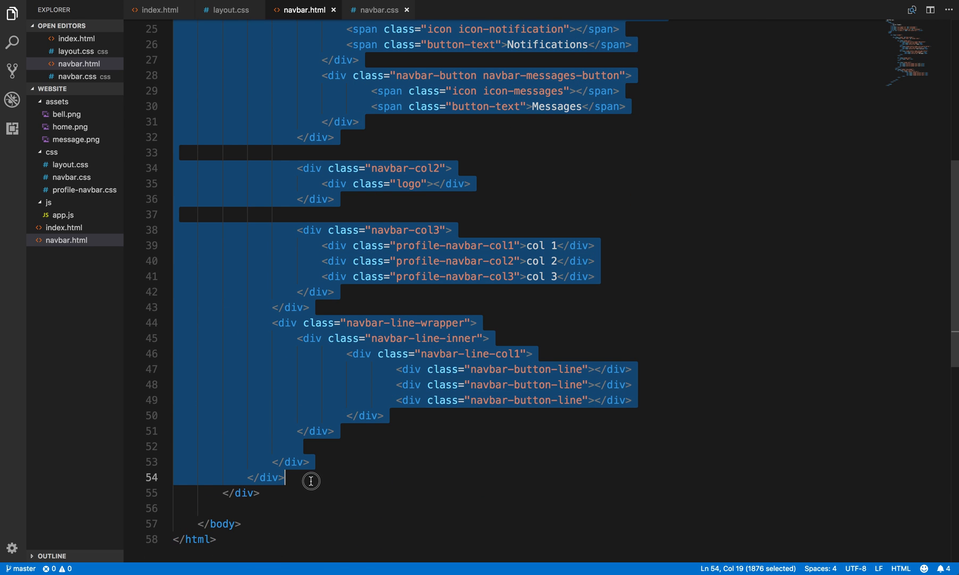
Remove the navbar block from navbar.html, save it, and switch to index.html
key(BackSpace)
scroll(282, 258, up, 3)
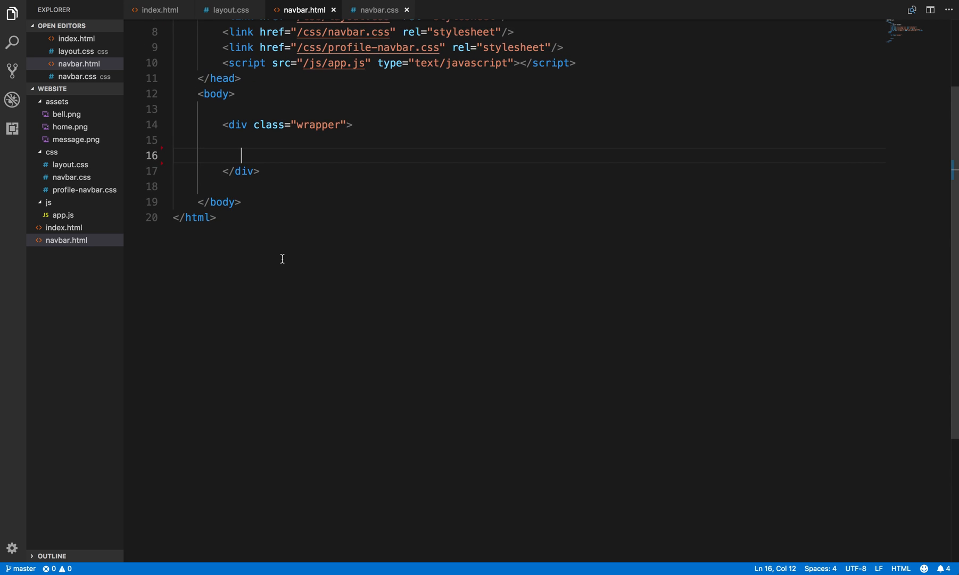
key(ctrl+s)
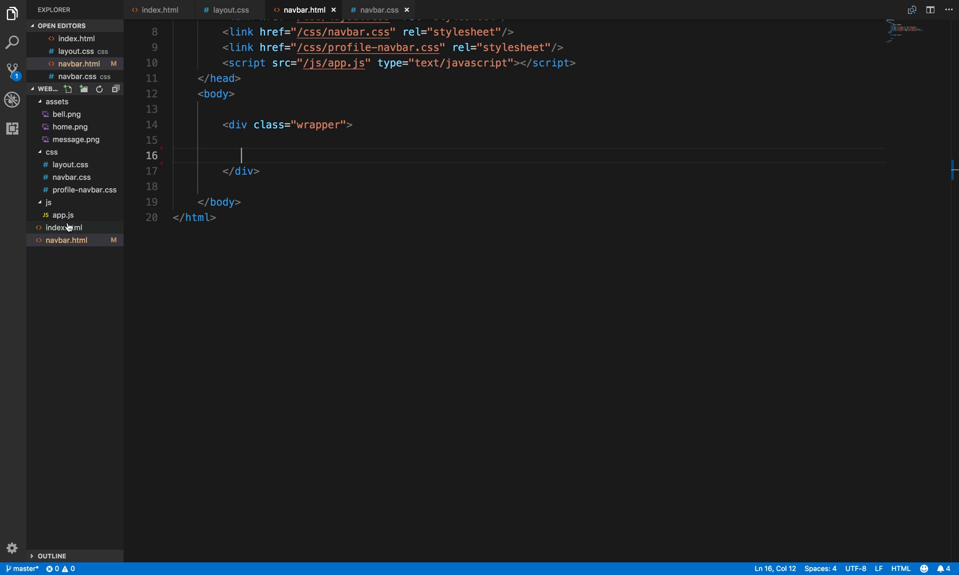
click(64, 228)
key(ctrl+z)
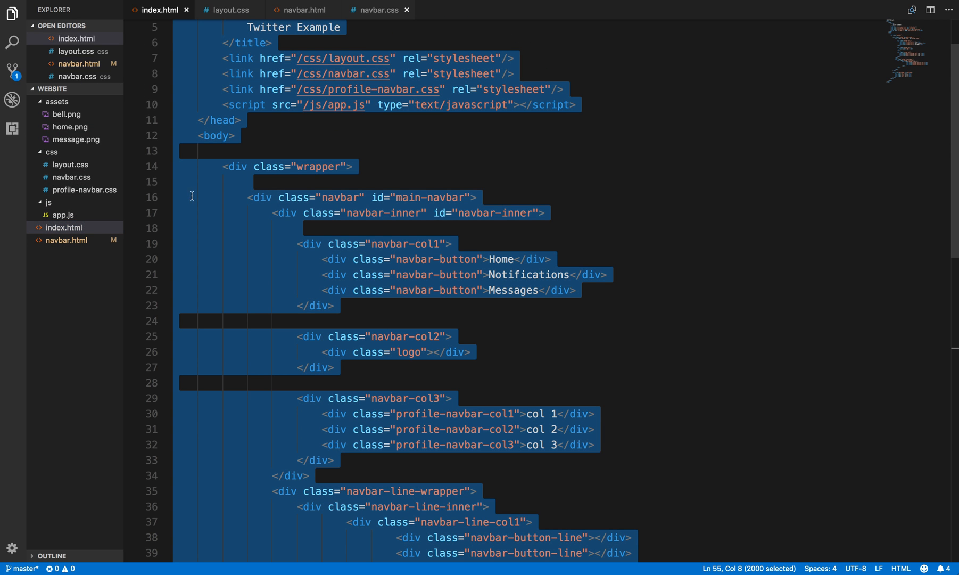
Delete index.html's old folded navbar block and paste the new navbar markup in its place
click(167, 198)
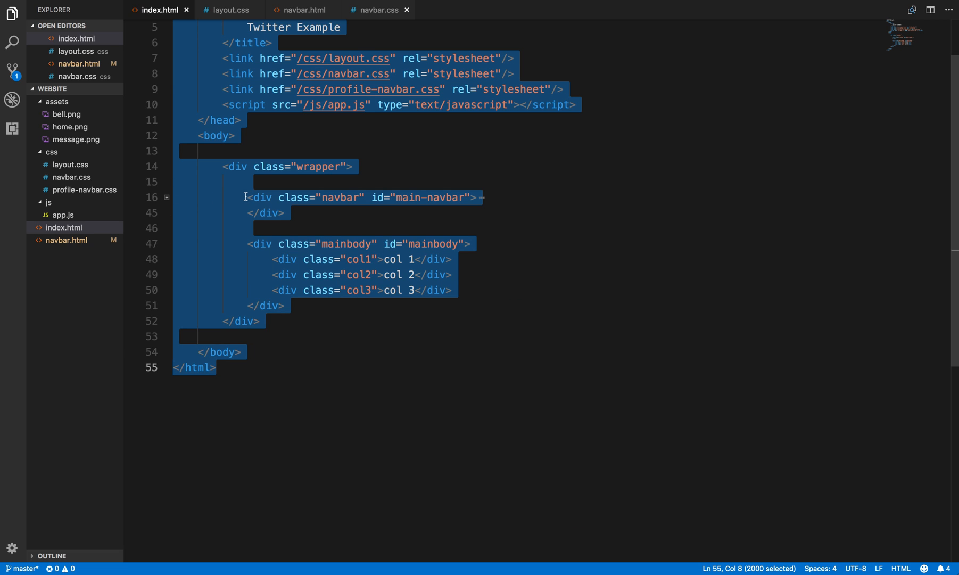
click(289, 214)
drag(286, 214, 235, 196)
key(BackSpace)
key(ctrl+v)
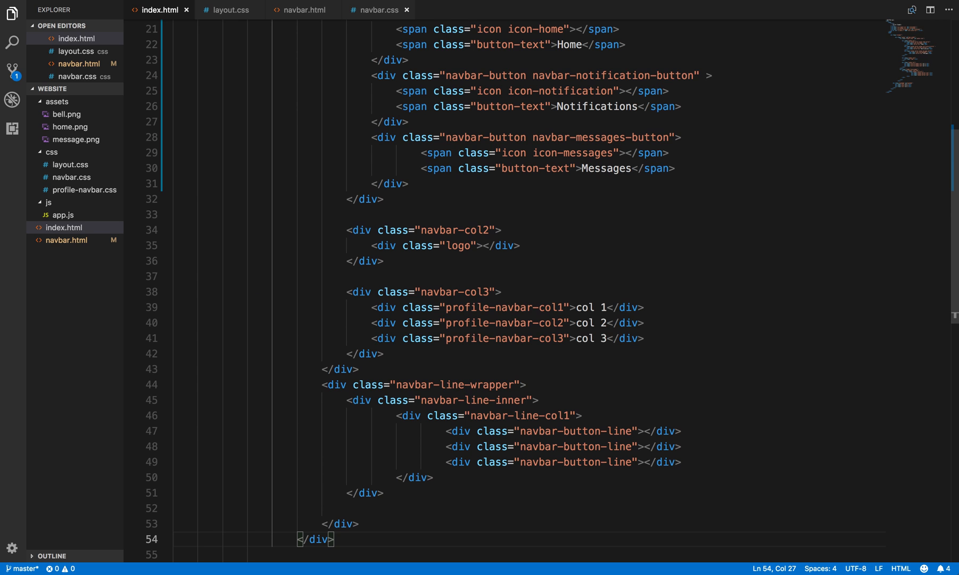
Switch to Chrome and load the main page at localhost:8080 without navbar.html in the address
key(super+Tab)
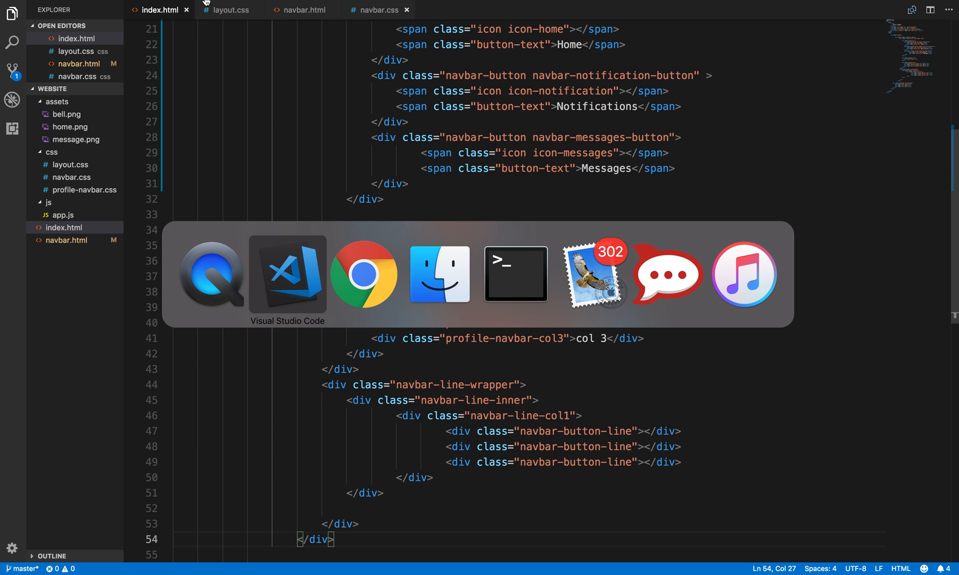
key(super+Tab)
key(ctrl+Tab)
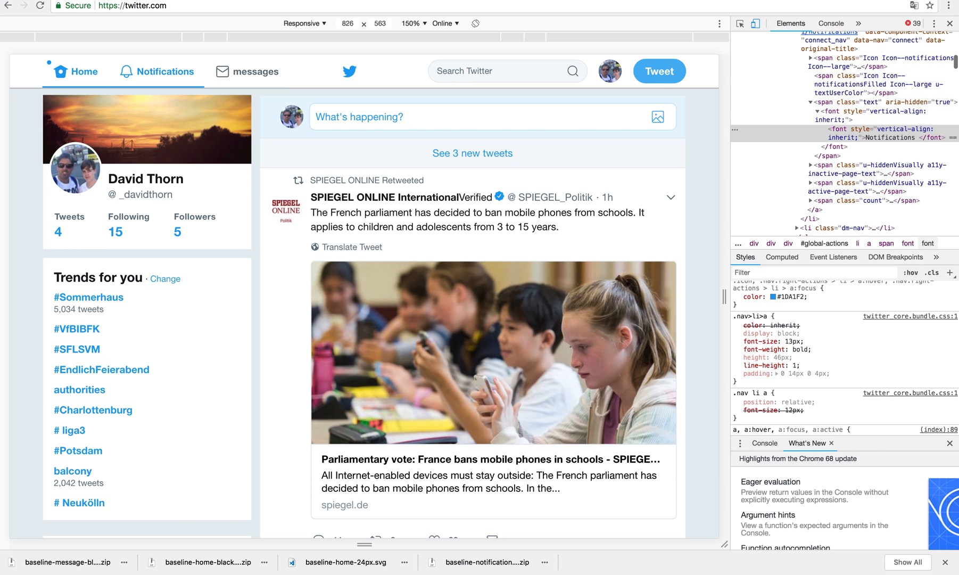
key(ctrl+shift+Tab)
drag(124, 5, 168, 5)
key(BackSpace)
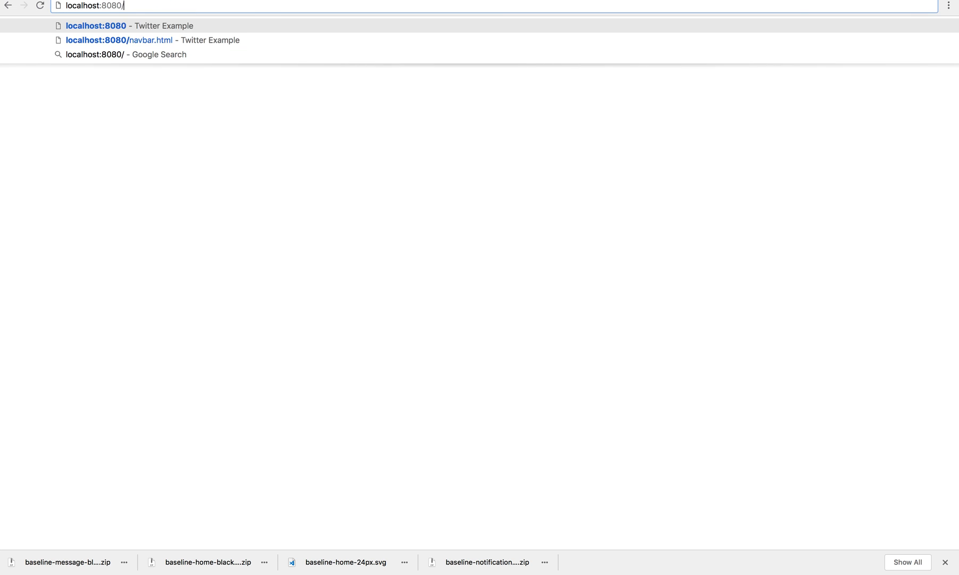
key(Return)
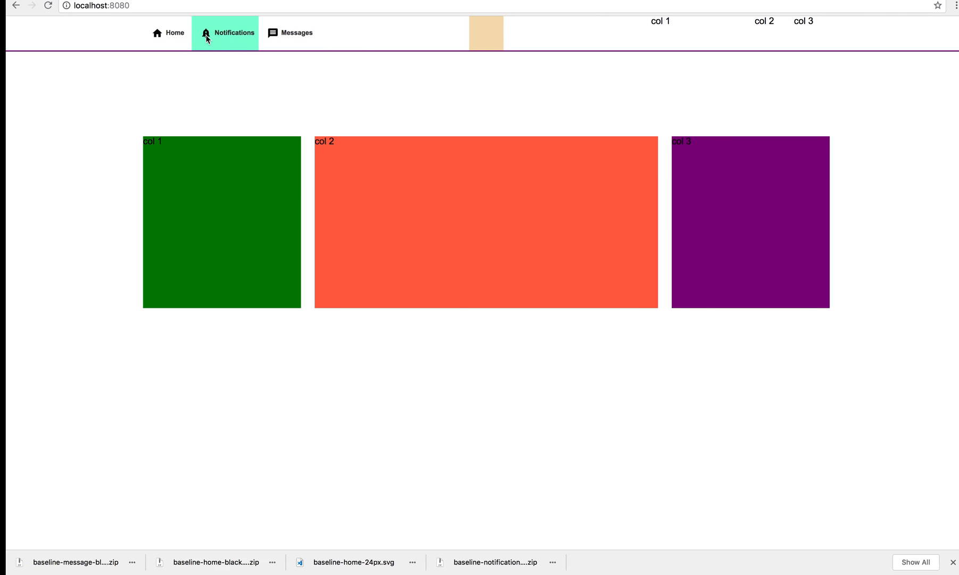
Dismiss the accidental Save Page dialog and head back toward the code editor
key(super+Tab)
key(super+Tab)
key(super+s)
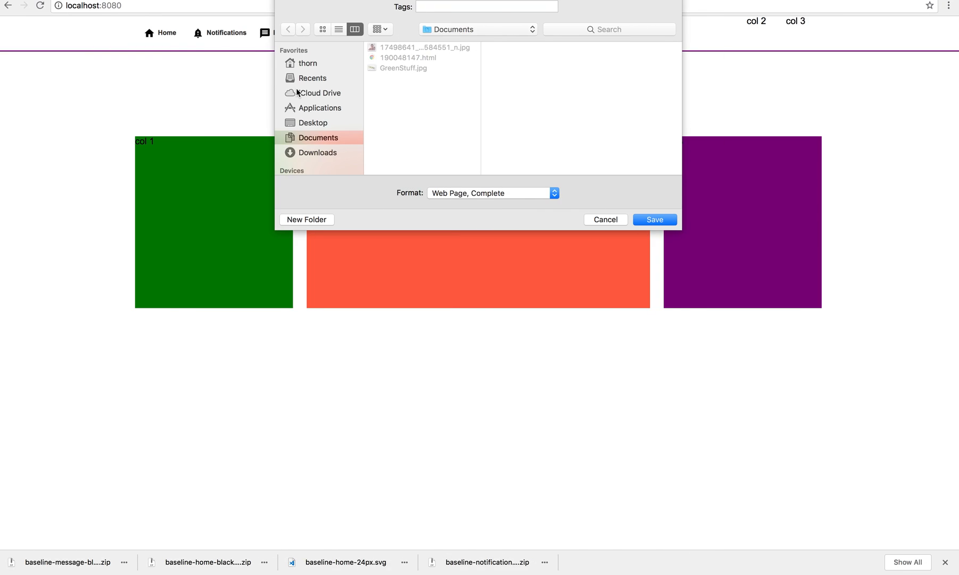
click(606, 219)
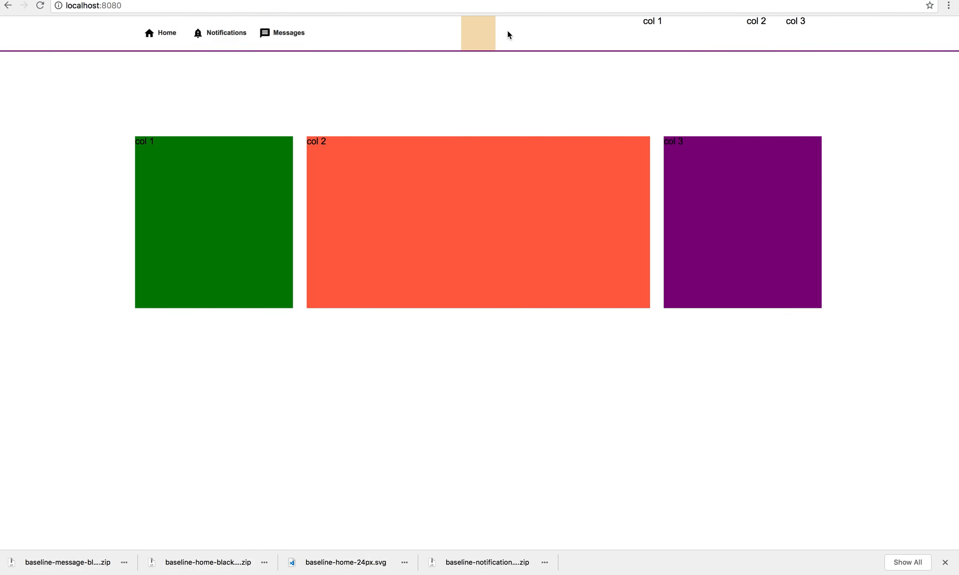
key(ctrl+Left)
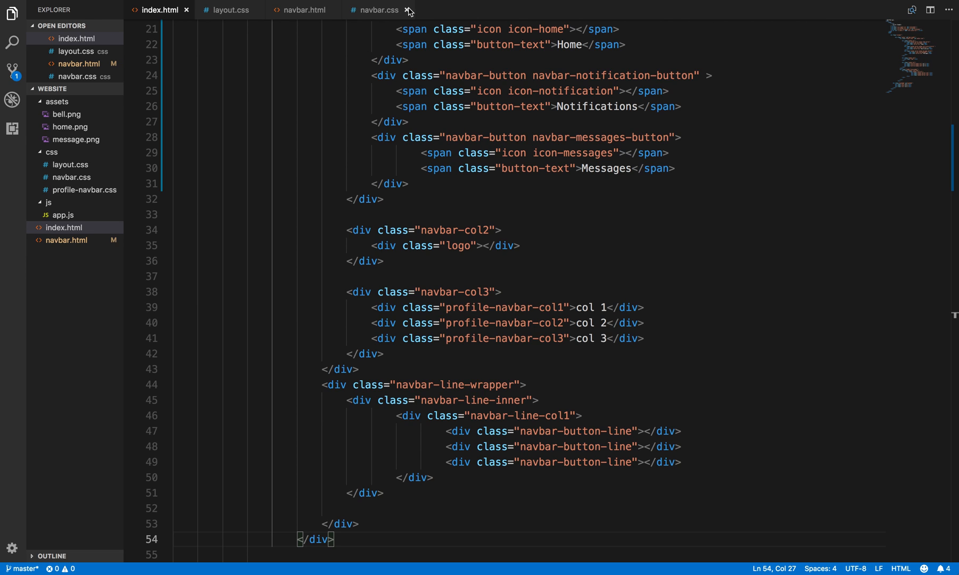
Close navbar.css, navbar.html and layout.css, collapse assets, and select index.html
click(407, 10)
click(333, 10)
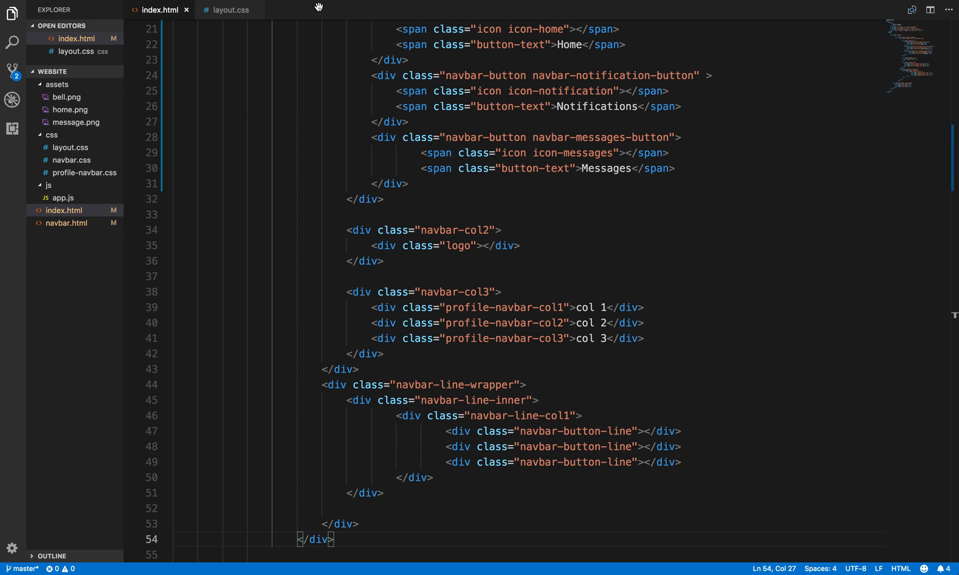
click(255, 10)
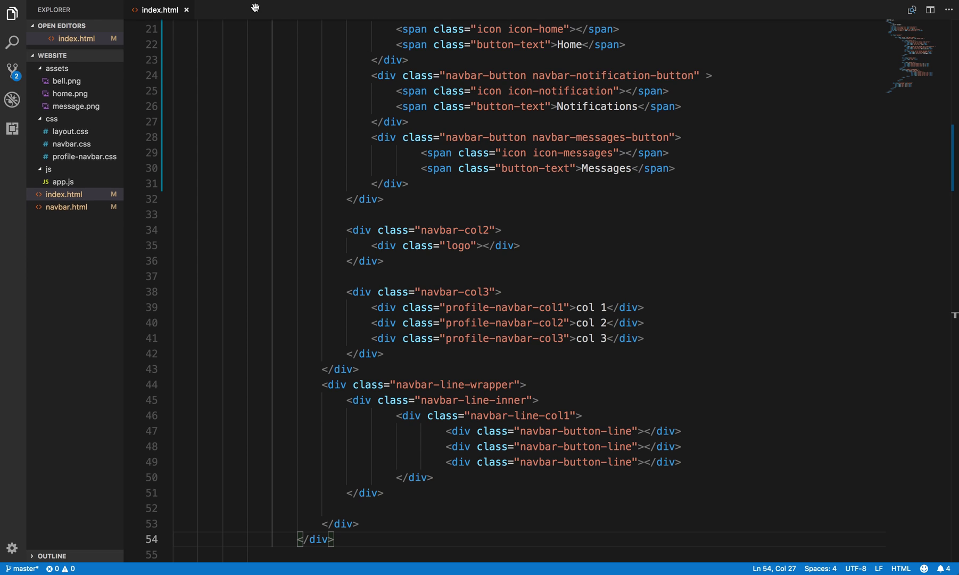
click(51, 66)
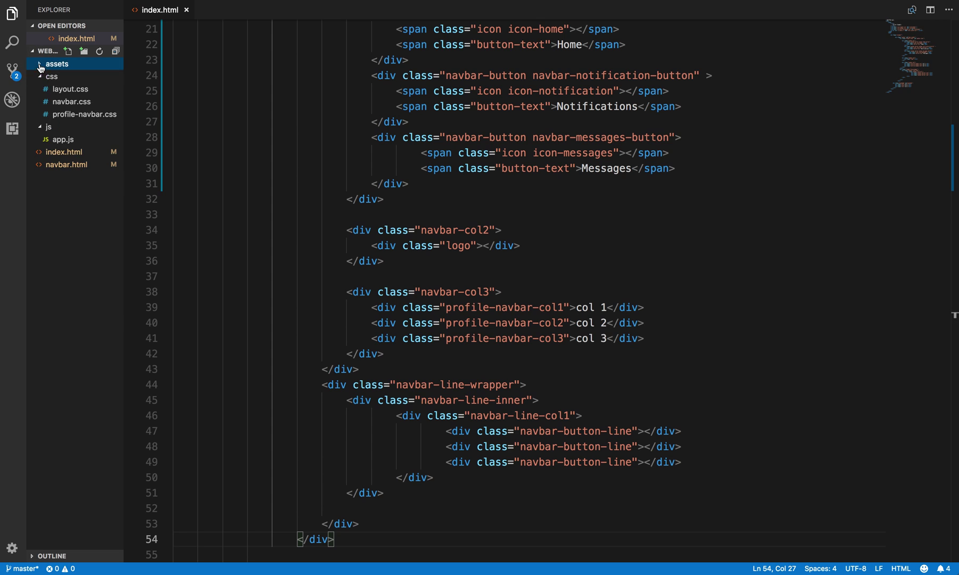
click(53, 153)
scroll(365, 140, up, 10)
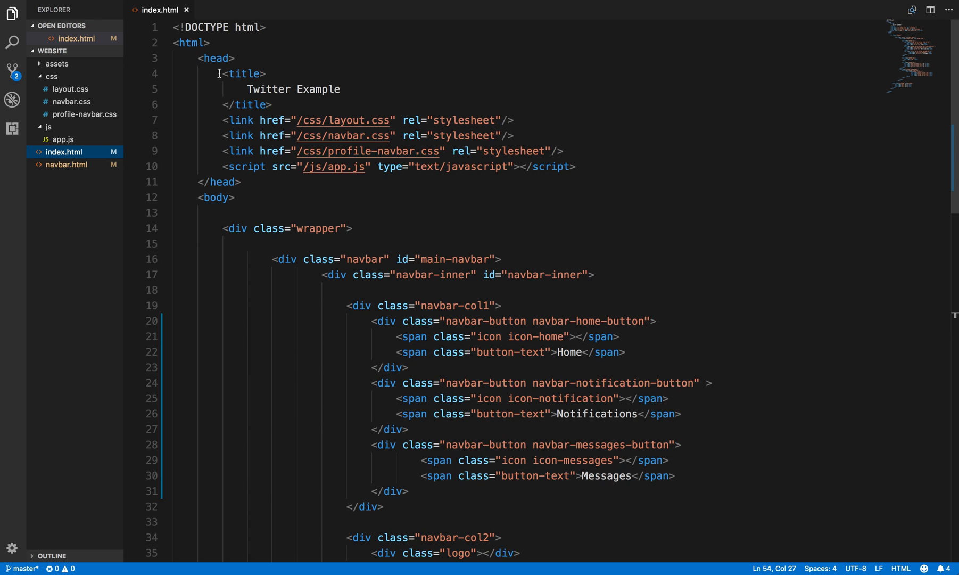
drag(174, 28, 174, 538)
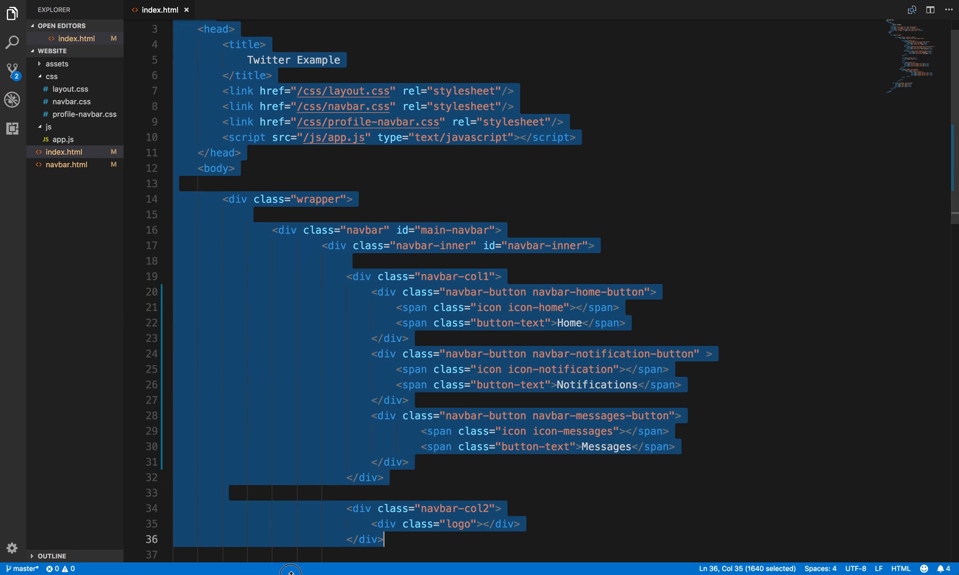
Create a new file right-navbar.html in the Explorer, then return to index.html
click(106, 394)
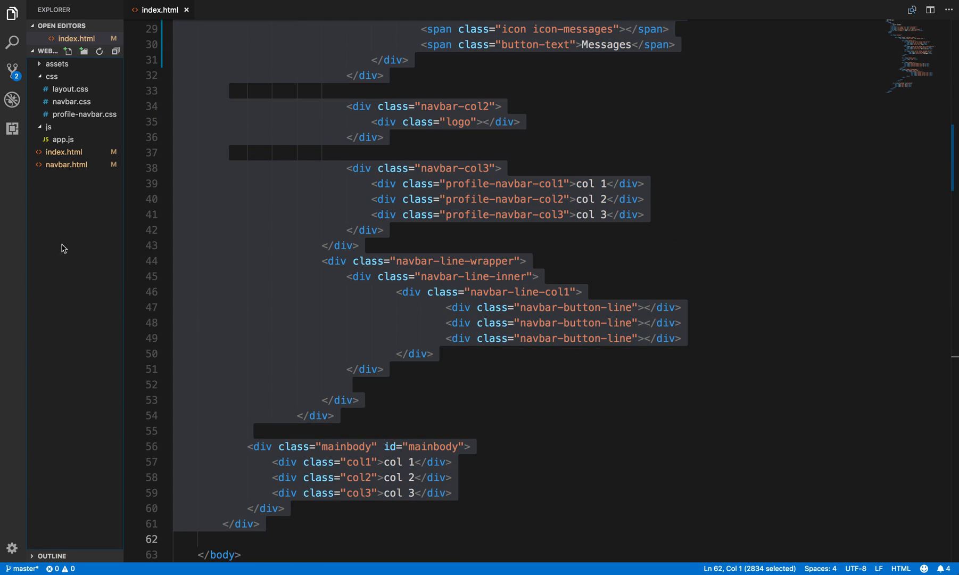
click(67, 51)
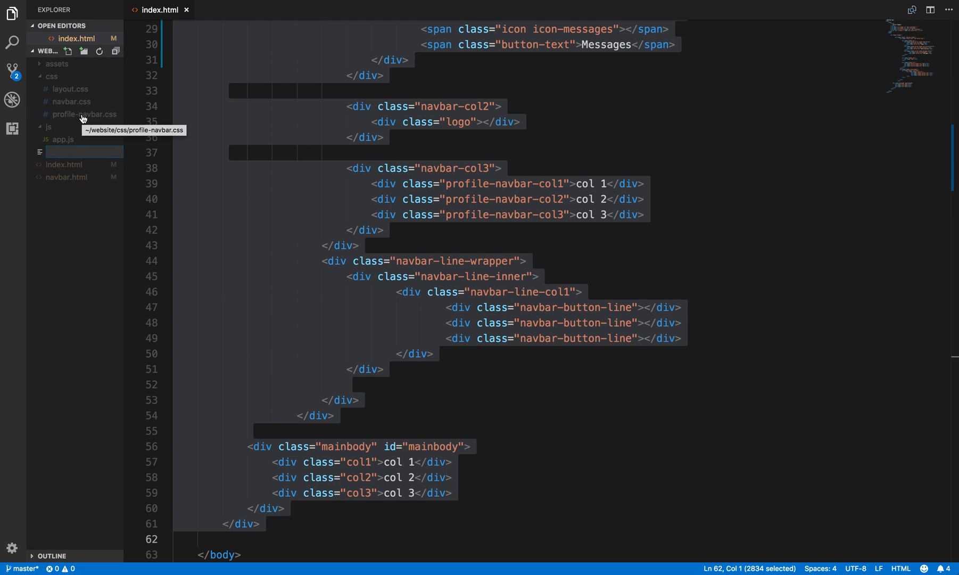
text(right-navbar.html)
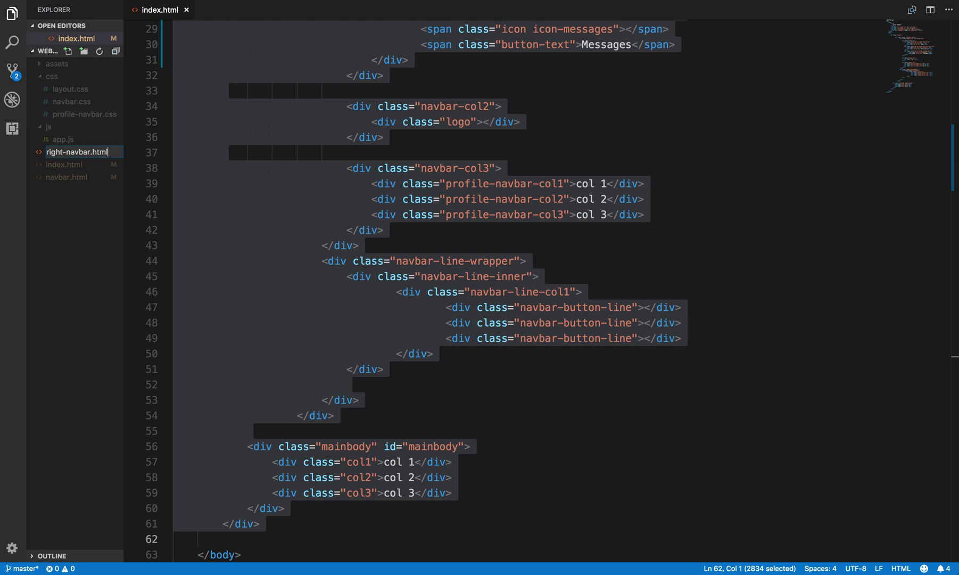
key(Return)
click(64, 164)
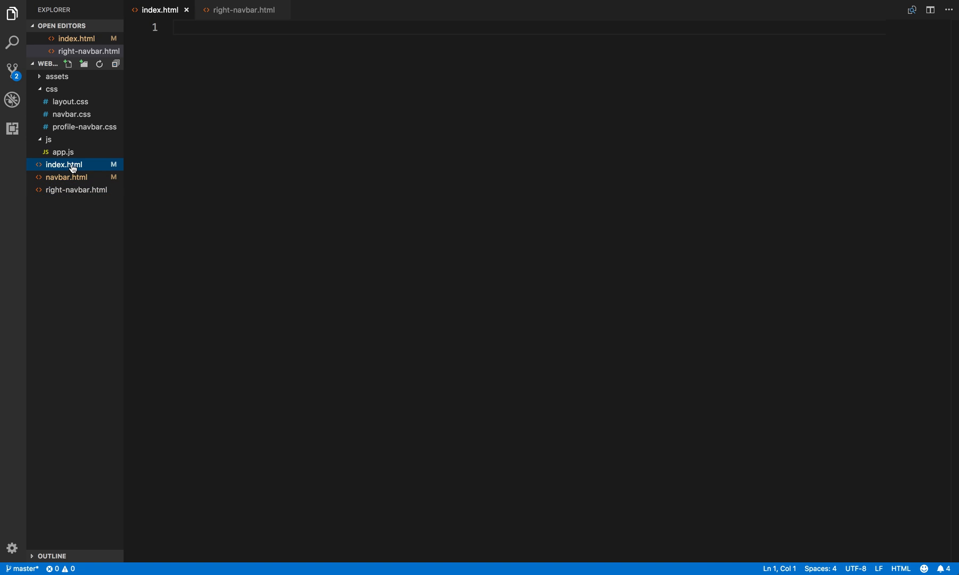
Copy all of index.html's markup and paste it into the empty right-navbar.html
click(197, 91)
key(ctrl+a)
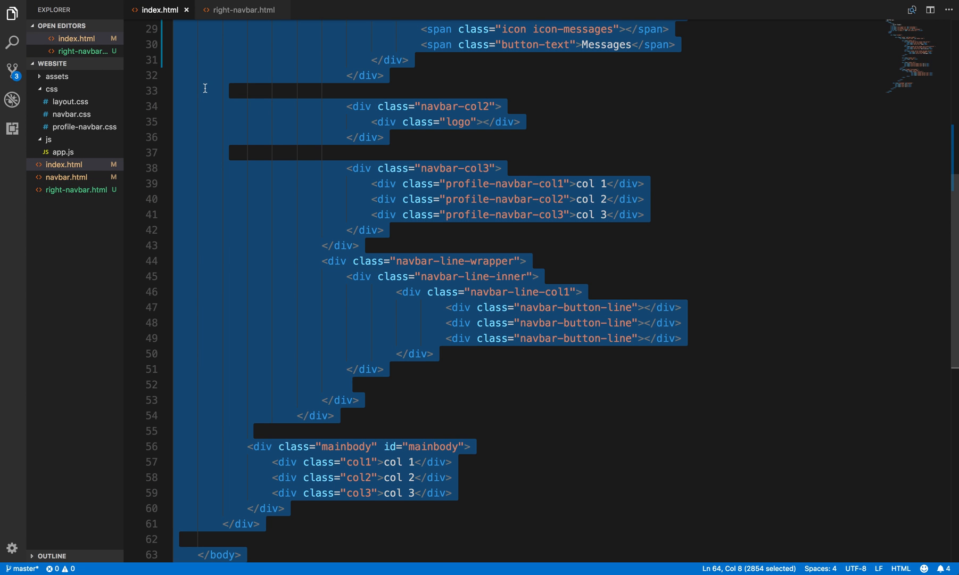
key(ctrl+c)
click(75, 189)
click(277, 124)
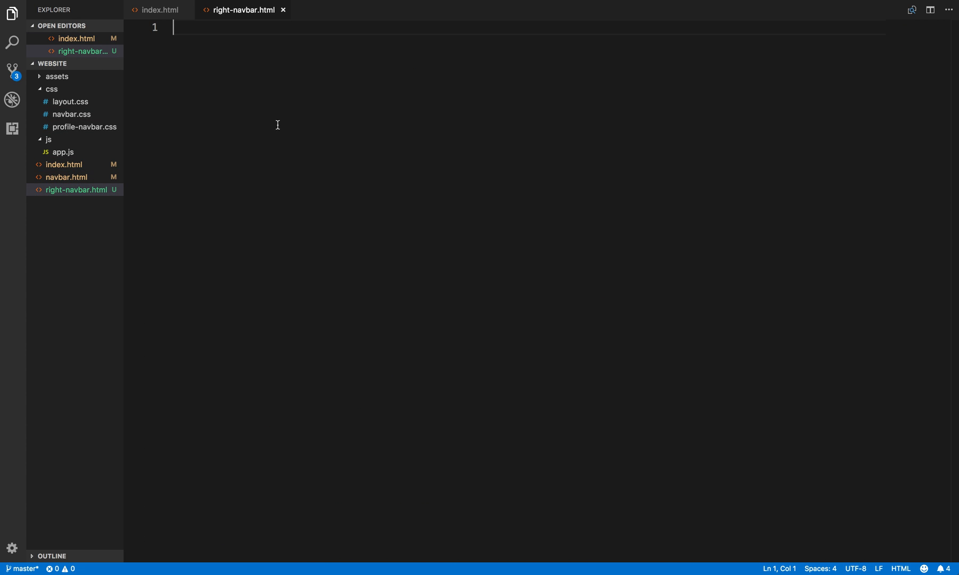
key(ctrl+v)
scroll(277, 124, up, 5)
scroll(277, 124, up, 5)
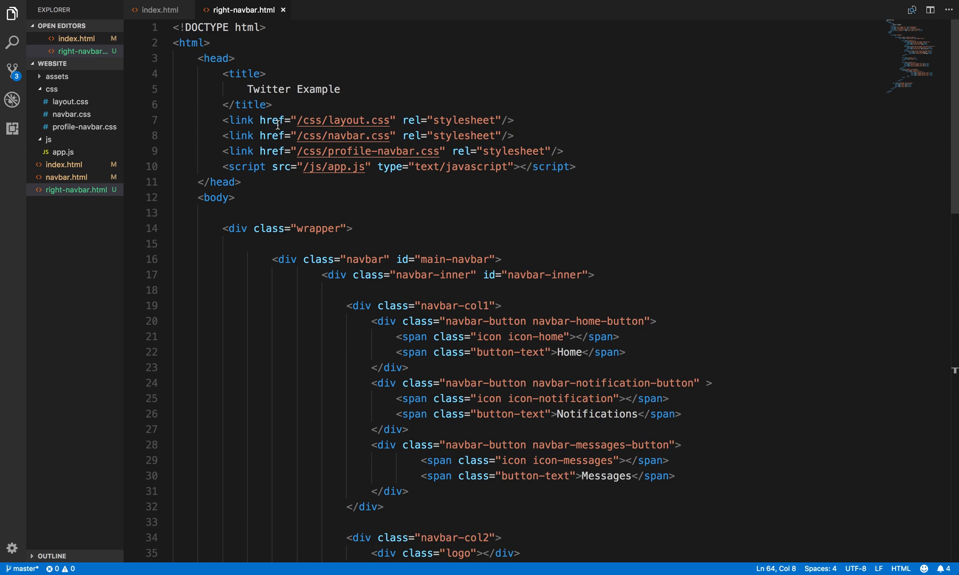
scroll(277, 124, up, 3)
scroll(277, 124, down, 4)
scroll(277, 124, down, 2)
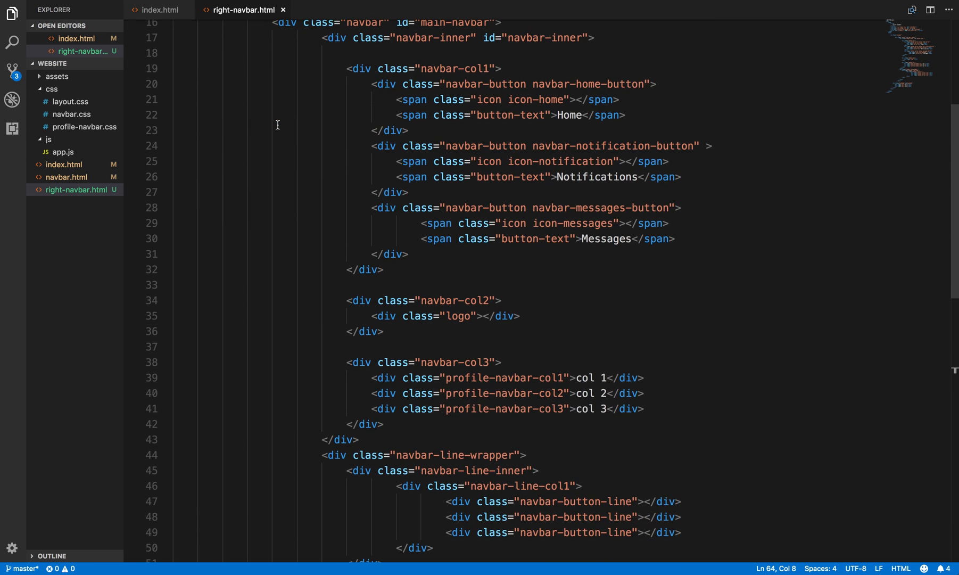
scroll(277, 124, down, 2)
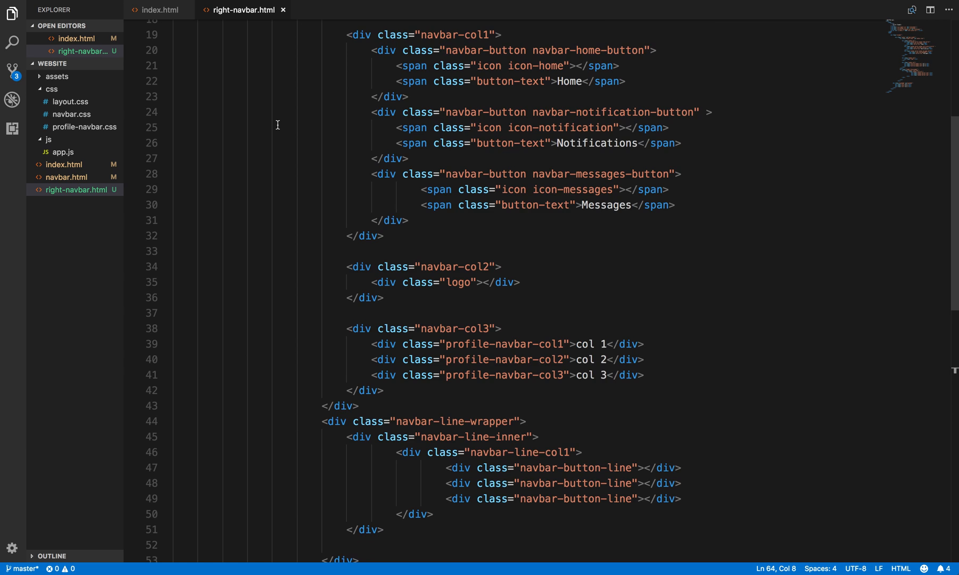
scroll(278, 124, down, 3)
scroll(277, 124, down, 2)
scroll(277, 124, down, 2)
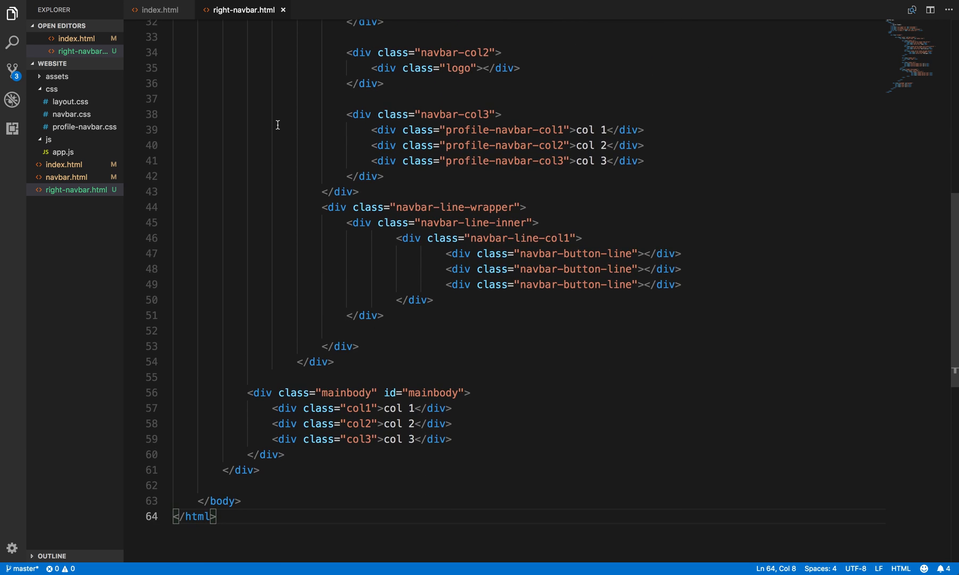
scroll(277, 124, down, 3)
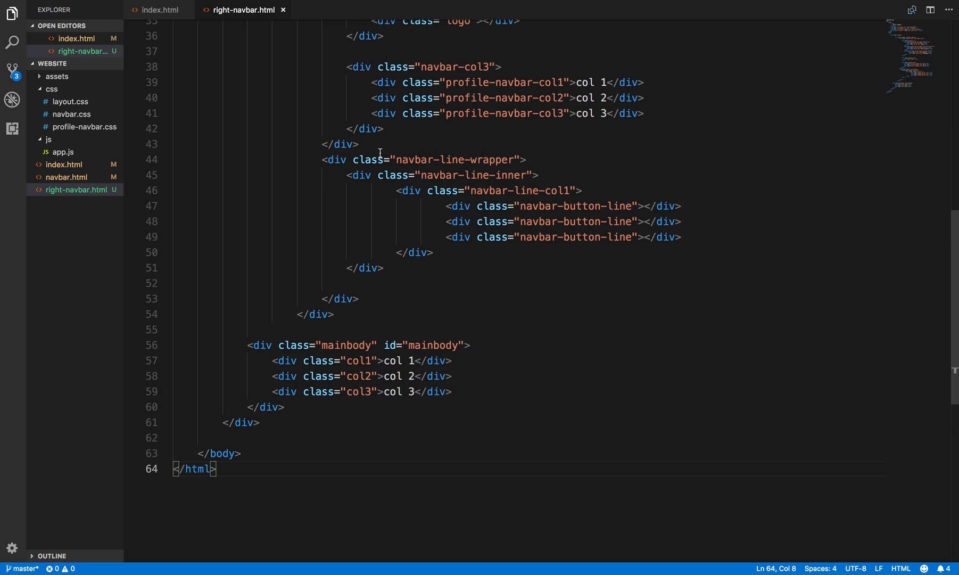
scroll(380, 153, down, 3)
scroll(380, 153, down, 1)
scroll(380, 152, down, 2)
scroll(380, 153, up, 3)
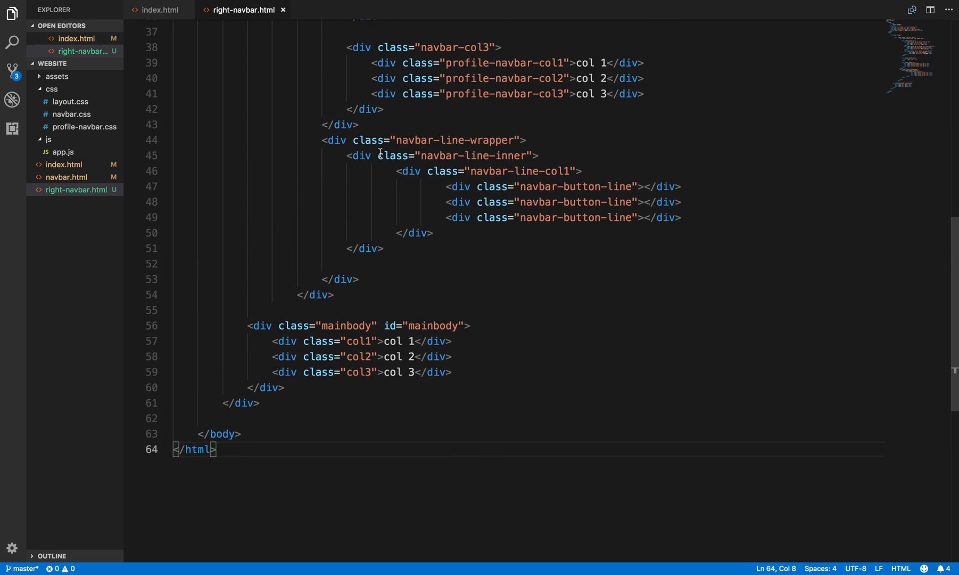
scroll(379, 153, up, 3)
scroll(380, 153, up, 2)
scroll(380, 153, up, 2)
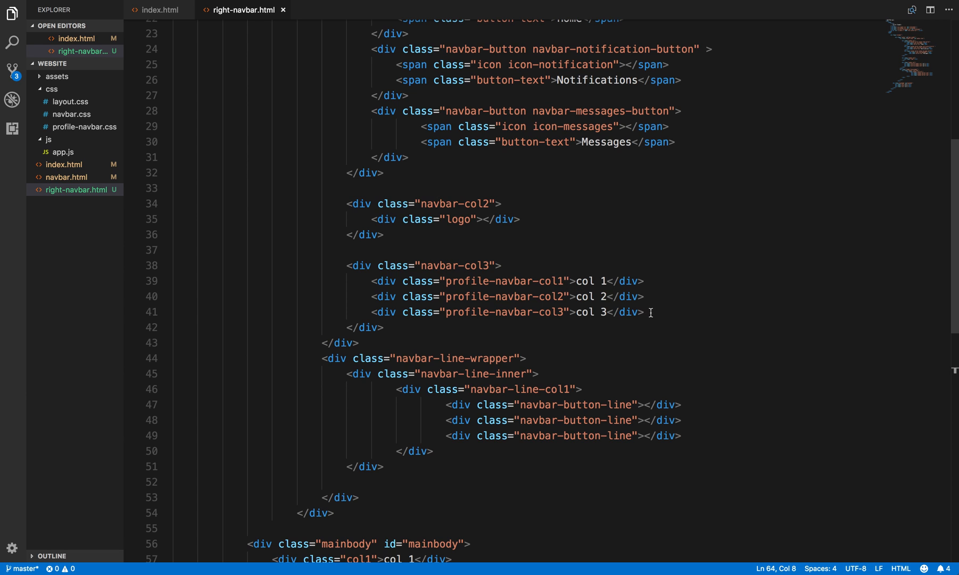
Insert blank lines around the closing div on line 43 and position before the navbar-col3 block
click(378, 342)
key(Return)
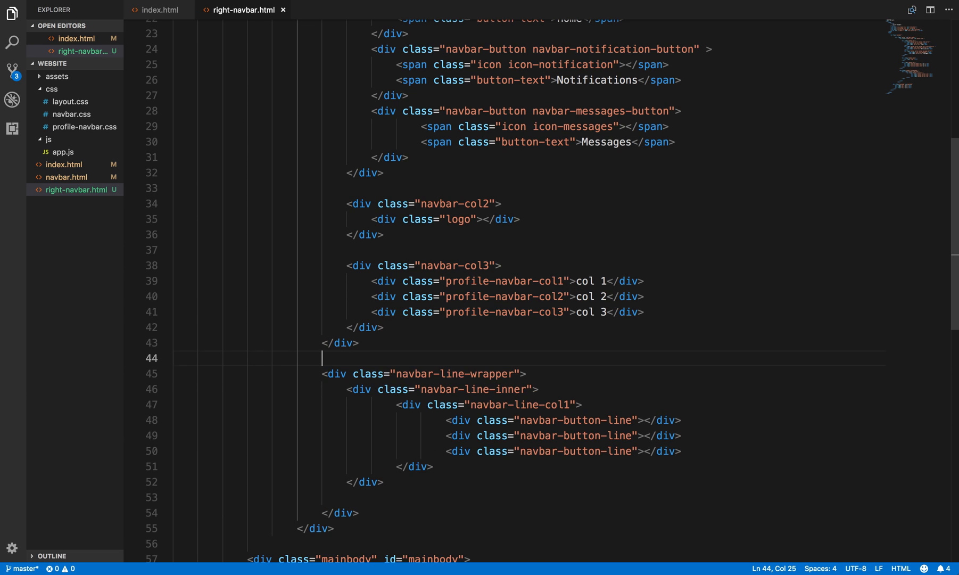
key(Return)
key(Return)
key(Return)
click(323, 291)
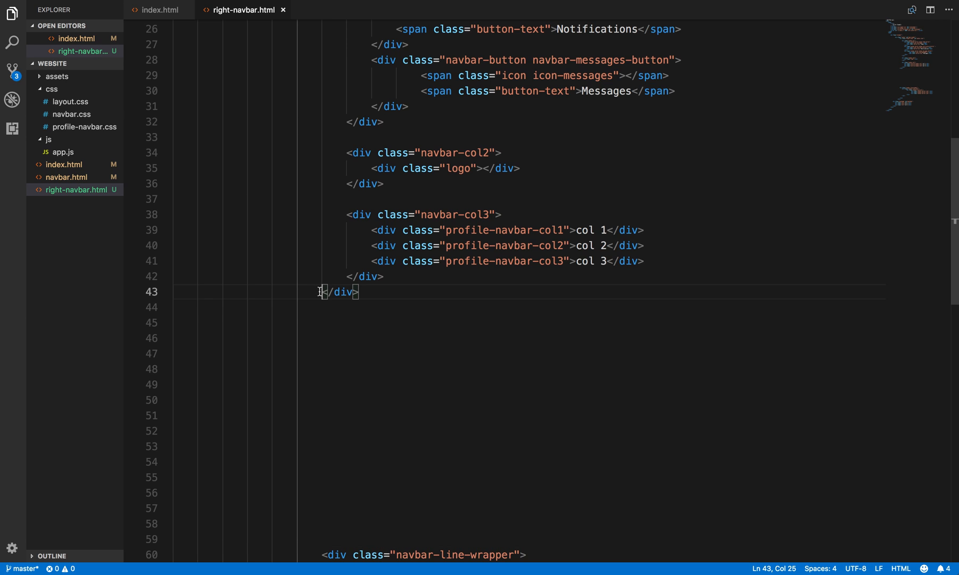
key(Return)
key(Return)
key(Return)
key(Return)
key(Return)
key(Return)
key(Return)
click(346, 152)
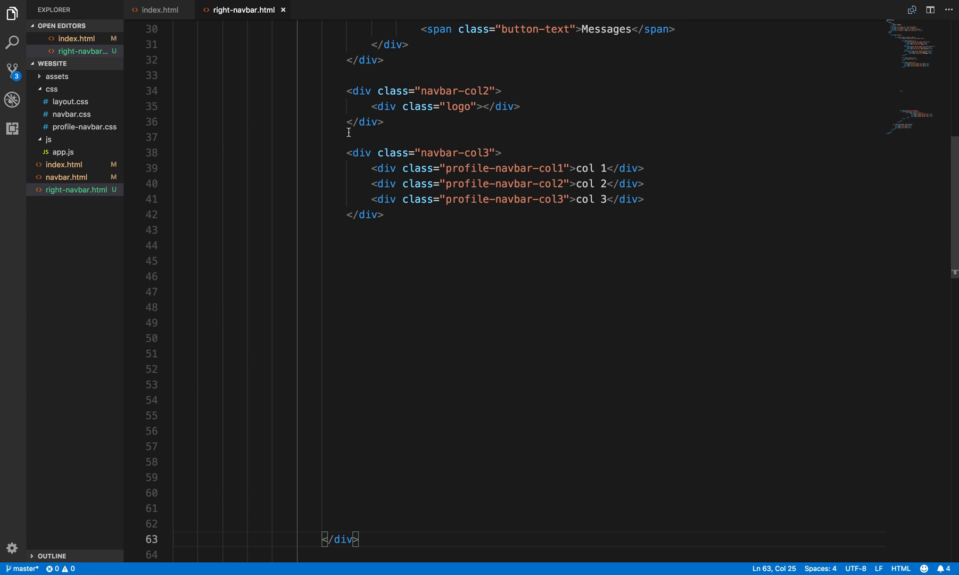
key(Return)
key(Return)
key(Return)
key(Return)
key(Return)
key(Return)
key(Return)
key(Return)
key(Return)
scroll(479, 299, down, 5)
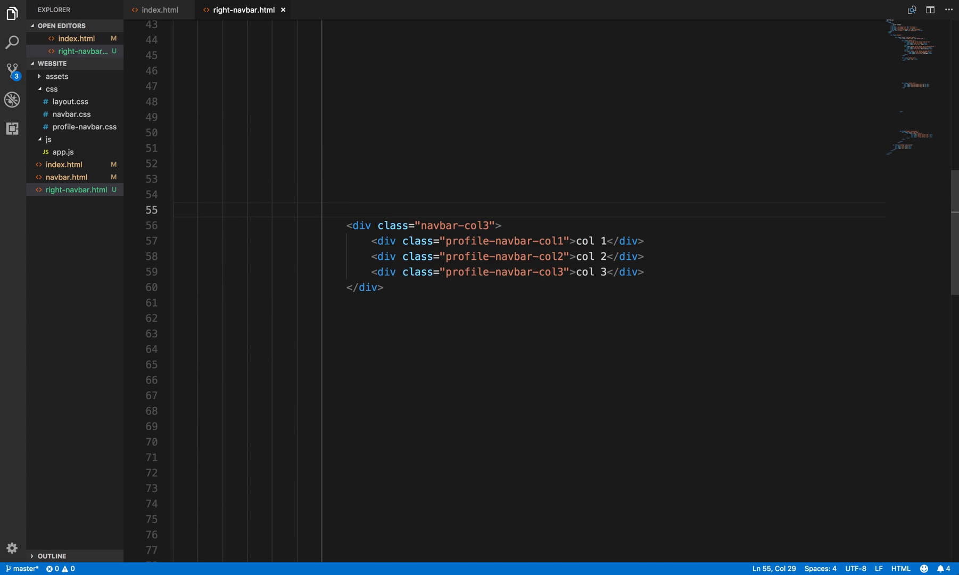
scroll(479, 299, down, 5)
scroll(479, 225, up, 1)
Write a 'Start here' comment above navbar-col3 and copy it
key(Up)
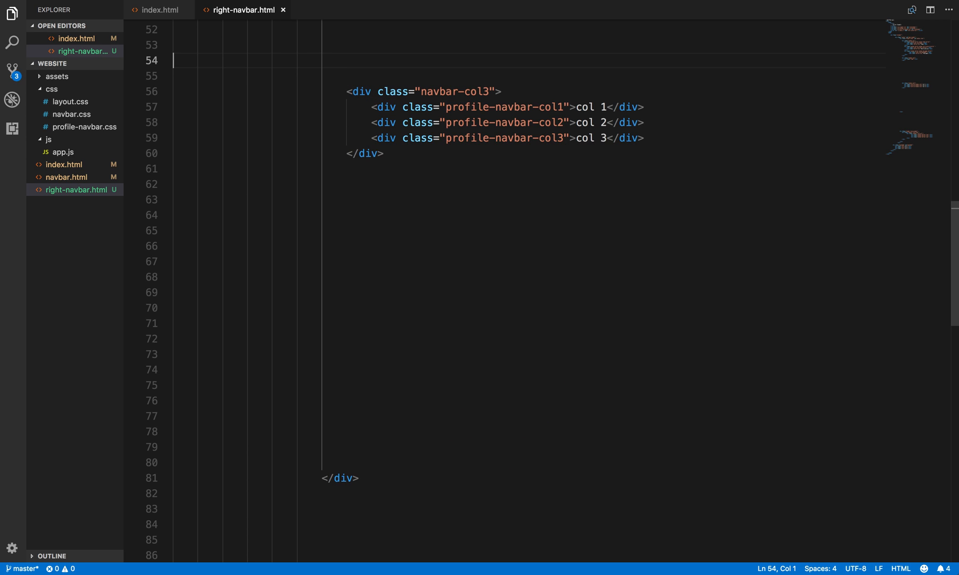
text(<!--)
key(Return)
text(Sta)
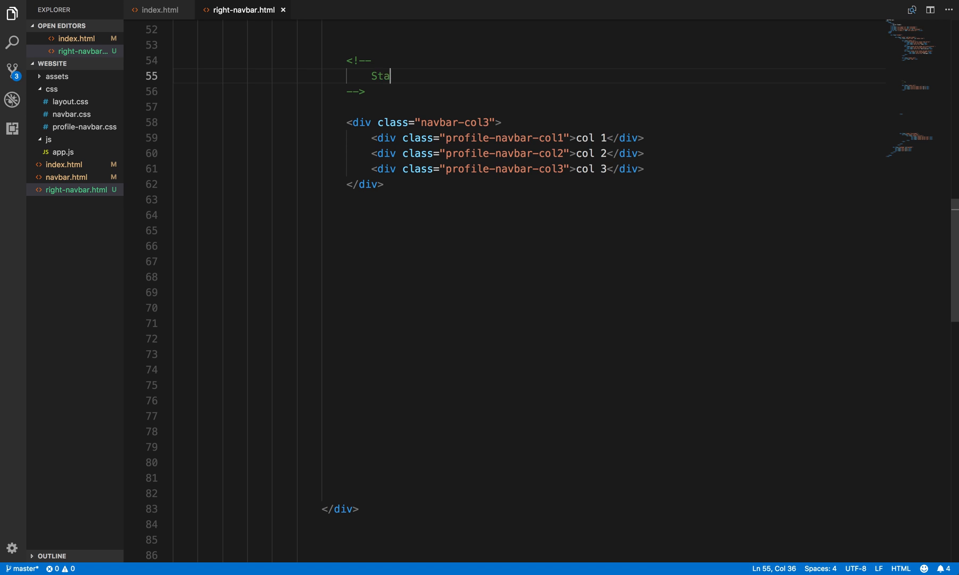
text(rt here)
key(Down)
key(shift+End)
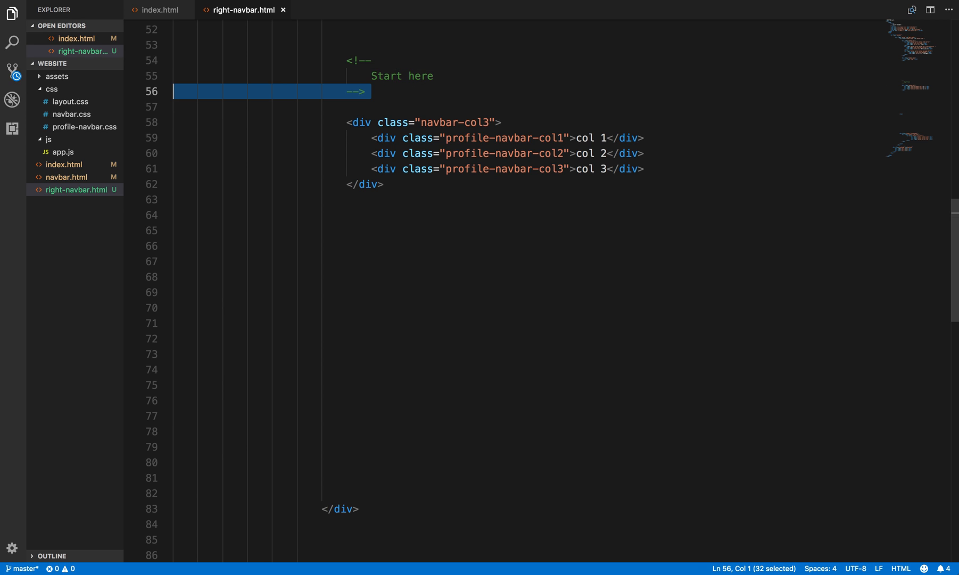
key(shift+Up)
key(shift+Up)
key(ctrl+c)
Paste the comment below the block as 'Finish here', then switch to the browser
key(Down)
key(Down)
key(Down)
key(Down)
key(Down)
key(Down)
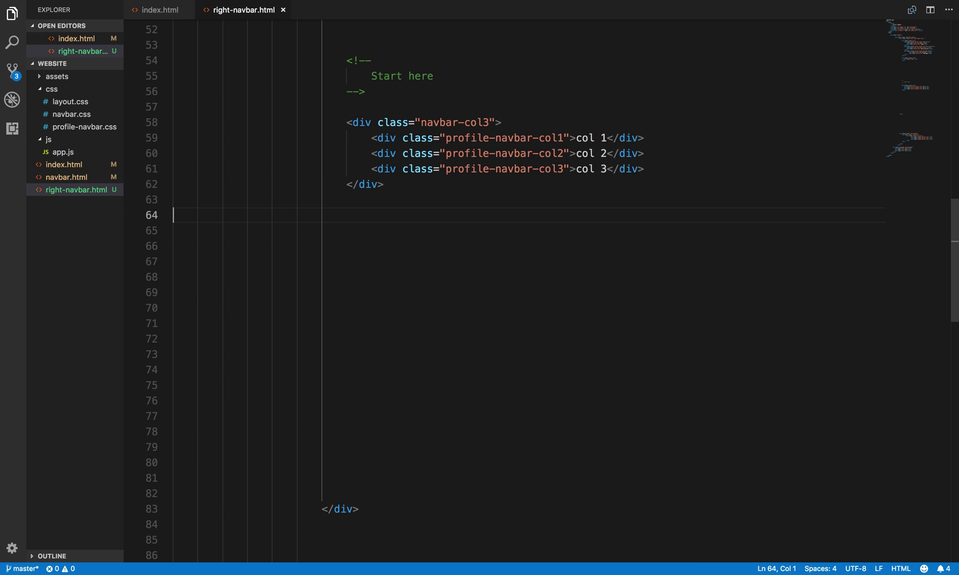
key(Down)
key(ctrl+v)
double_click(388, 245)
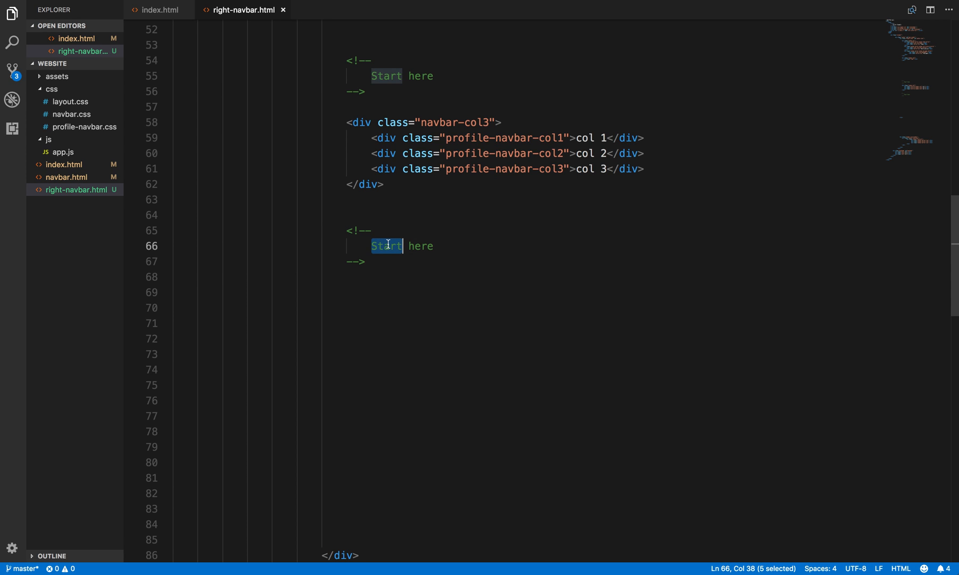
text(Finish)
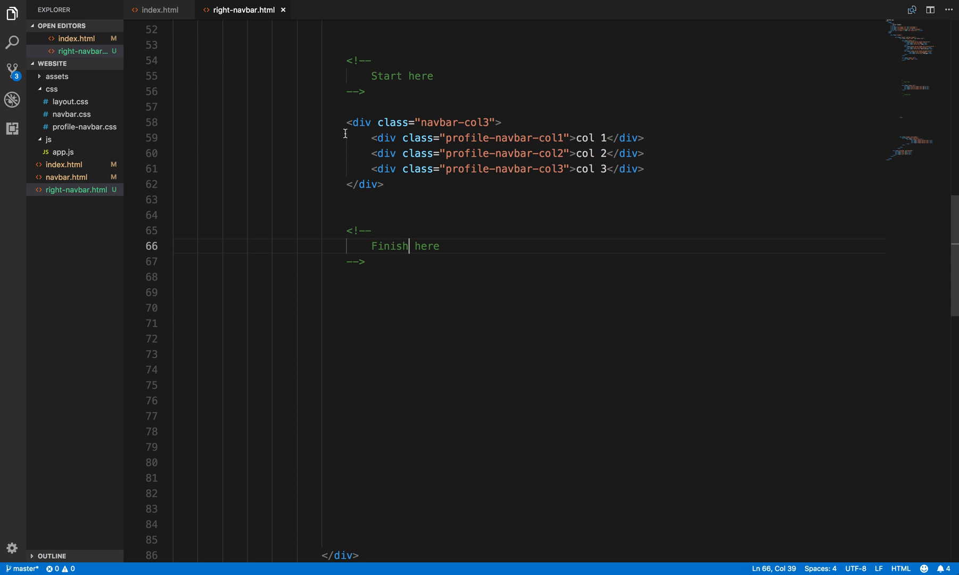
drag(346, 121, 429, 202)
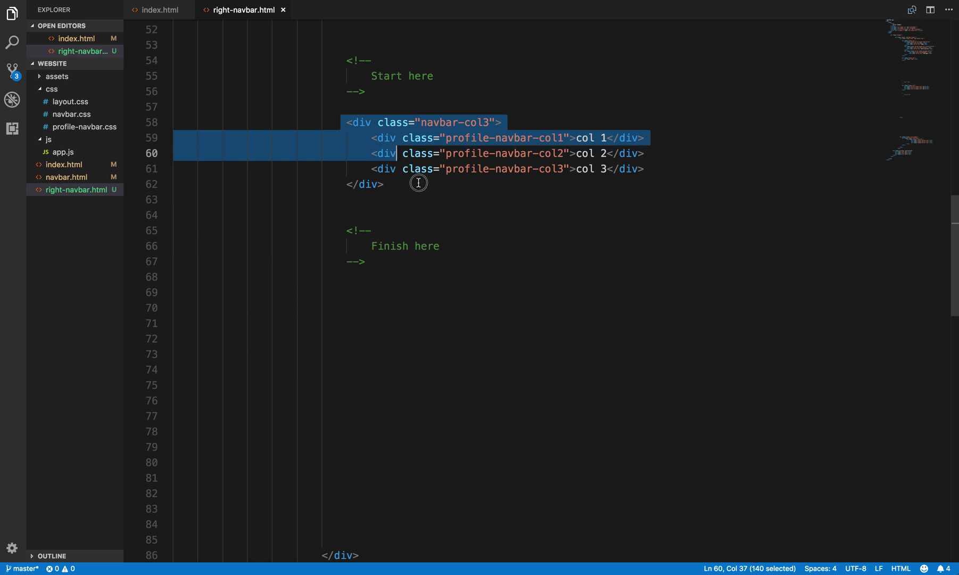
click(457, 199)
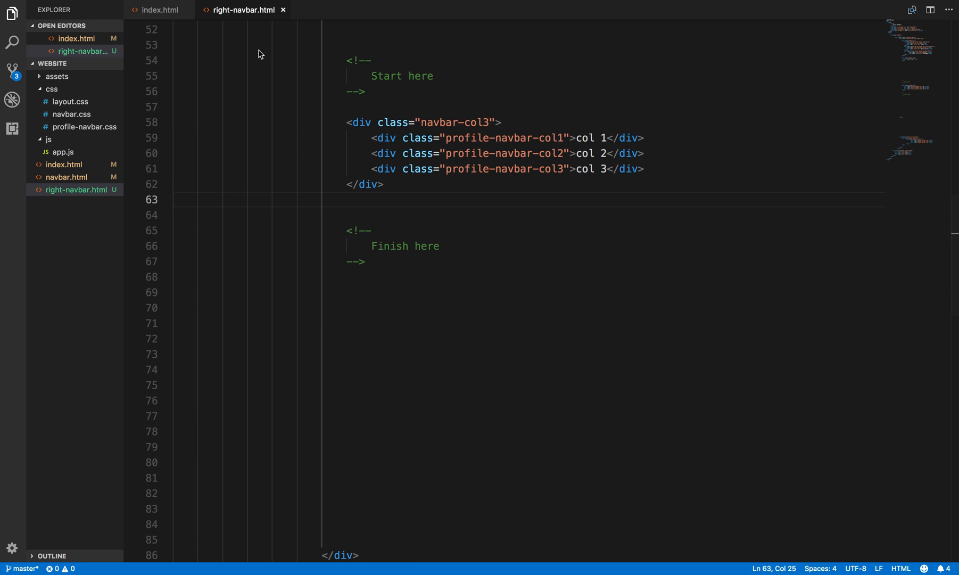
key(super+Tab)
Load localhost:8080/right-navbar.html in Chrome, then return to the editor
click(173, 5)
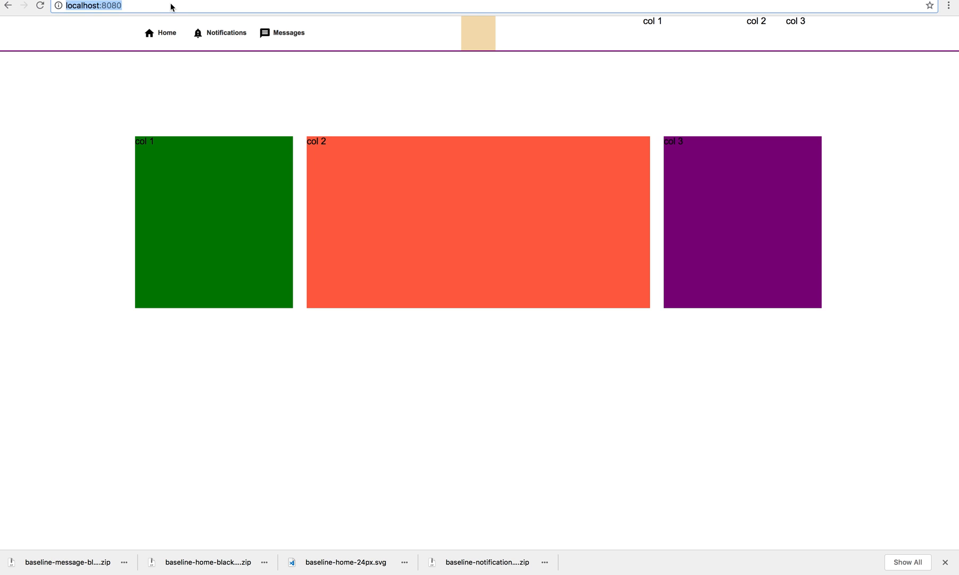
key(Right)
text(/right-)
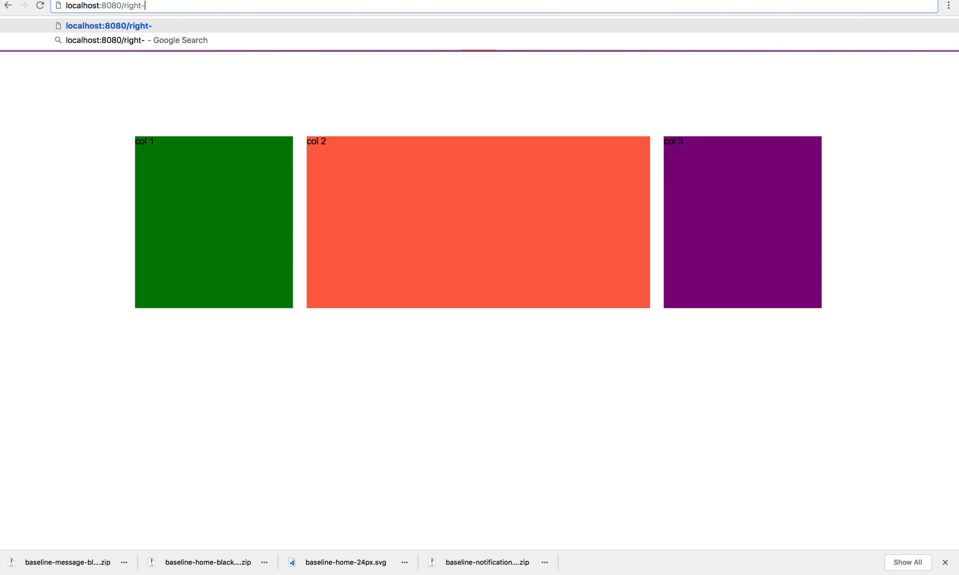
text(navbar.html)
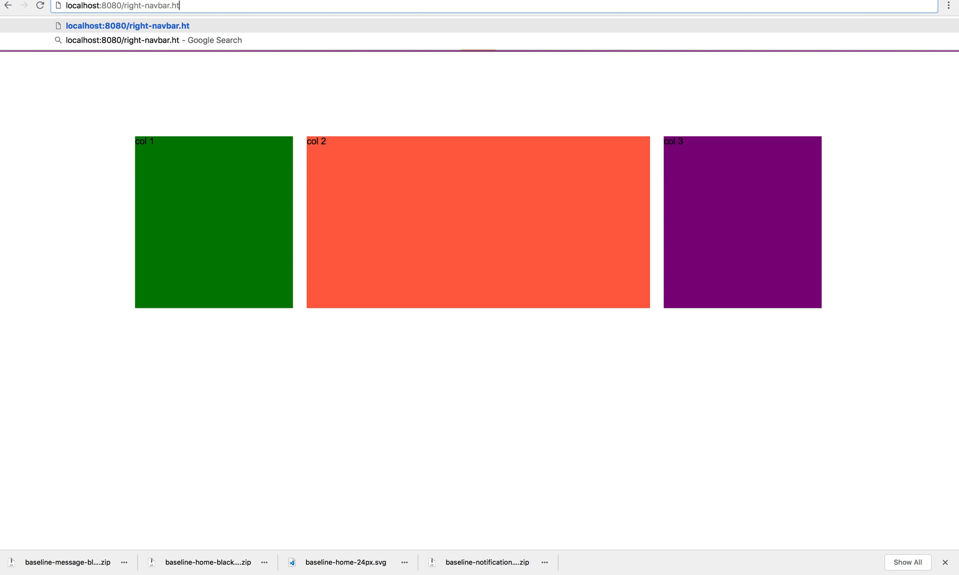
key(Return)
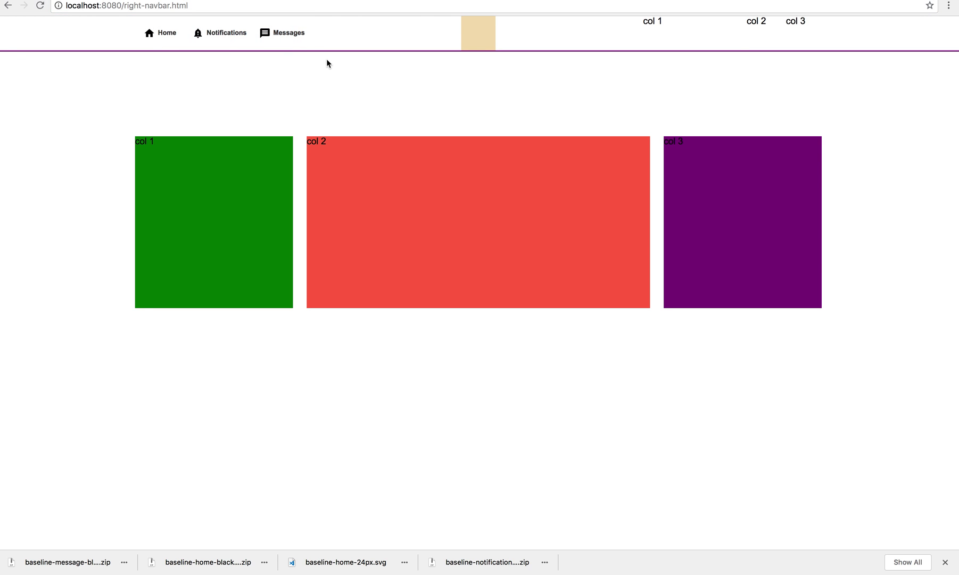
key(super+Tab)
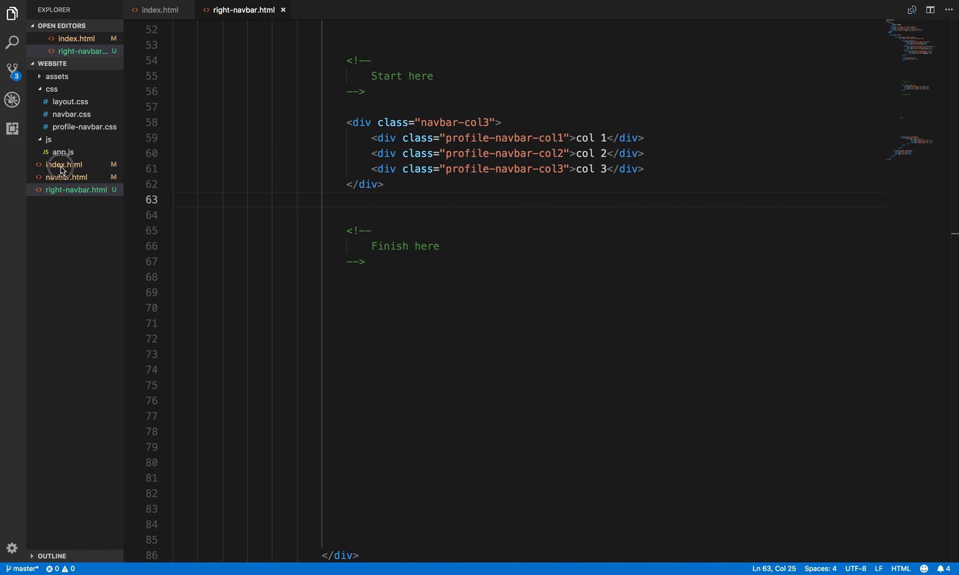
Create a new stylesheet right-navbar.css inside the css folder
click(63, 165)
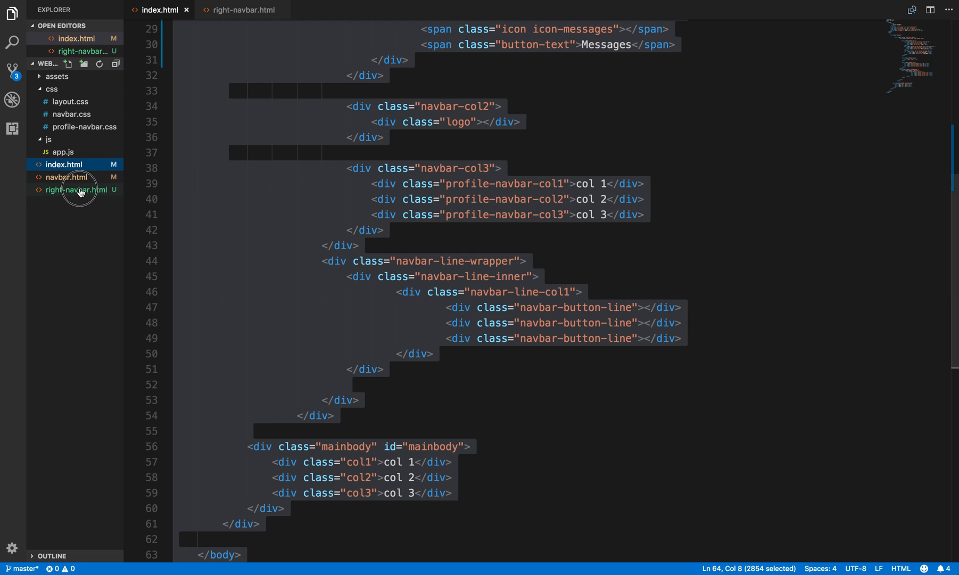
click(76, 190)
click(50, 91)
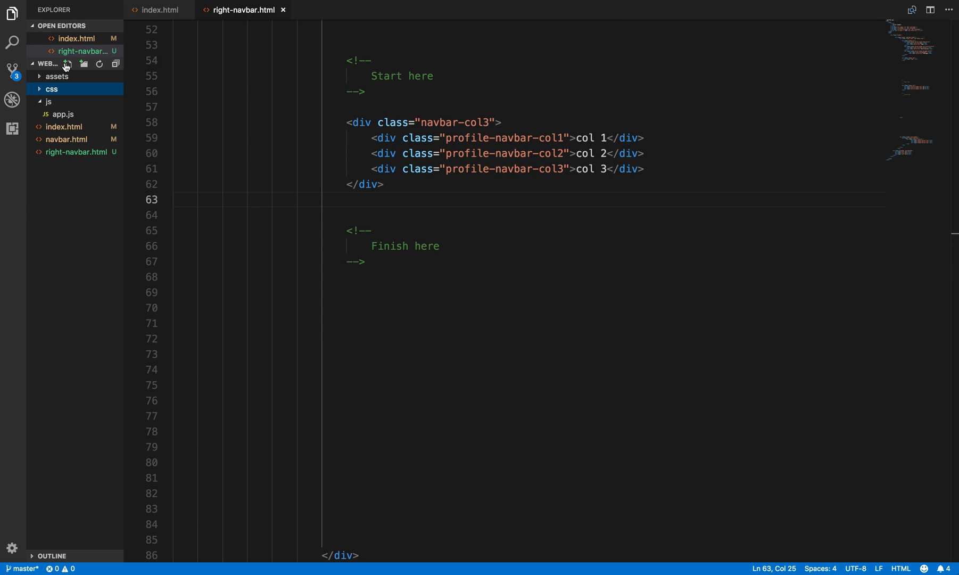
click(68, 65)
text(right-navbar.cs)
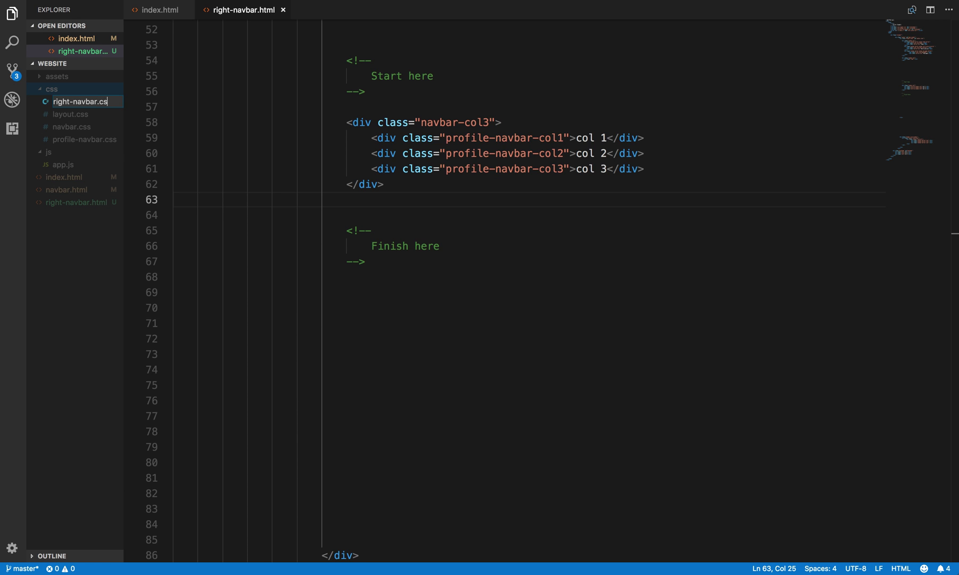
key(Return)
Toggle full screen off and on and switch back to right-navbar.html
key(F11)
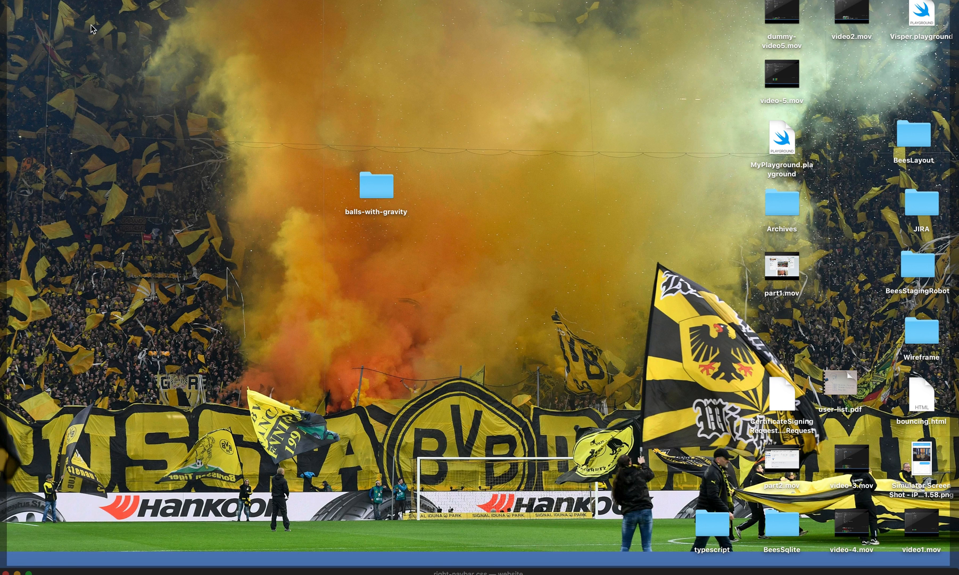
key(F11)
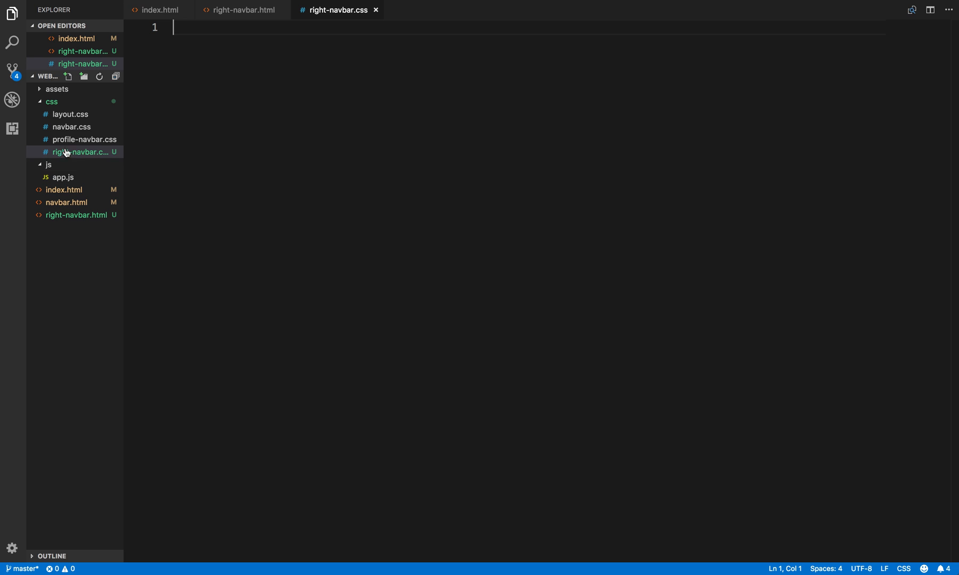
click(72, 215)
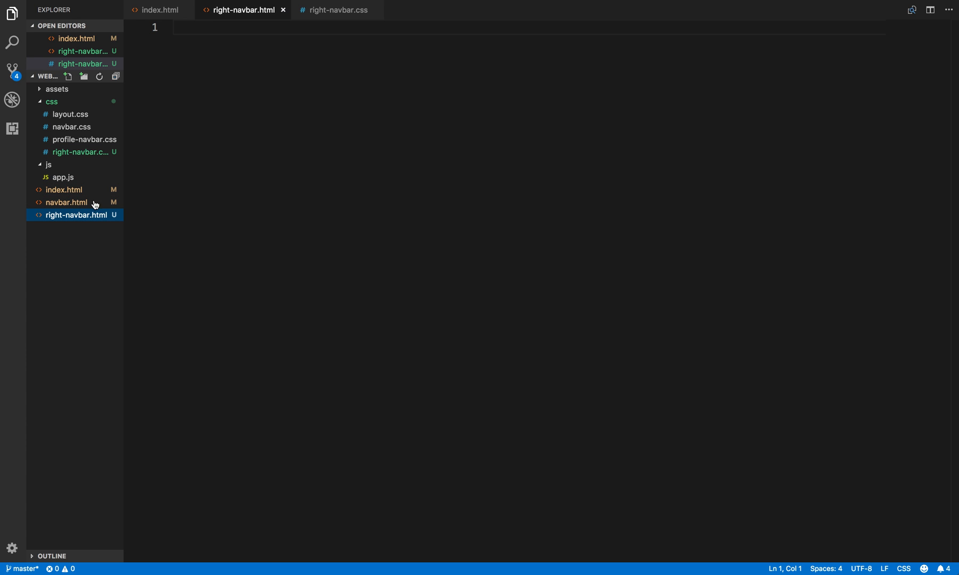
key(super+v)
scroll(330, 139, up, 15)
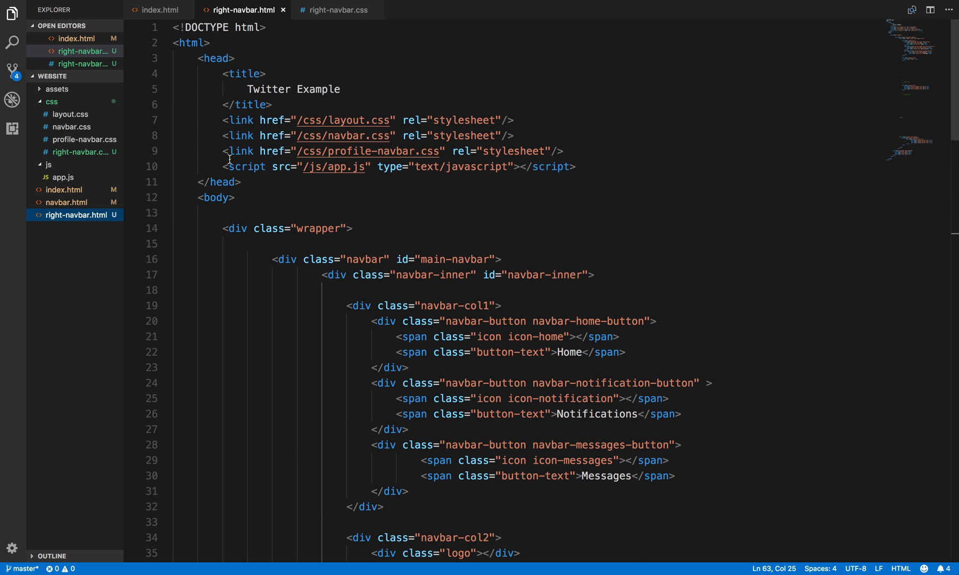
scroll(261, 201, down, 10)
scroll(261, 201, down, 3)
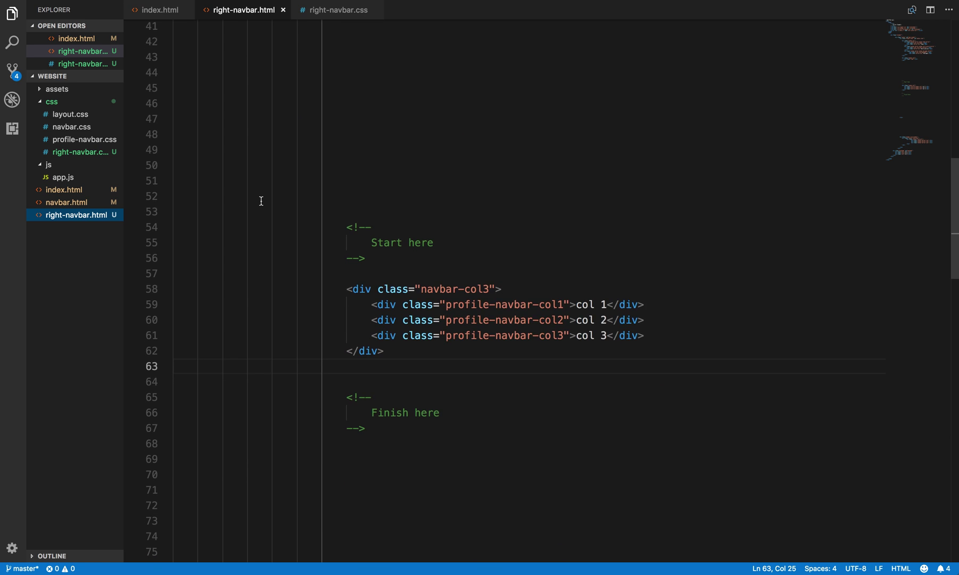
Duplicate the profile-navbar.css link line and repoint the copy to /css/right-navbar.css
click(356, 197)
scroll(355, 199, up, 10)
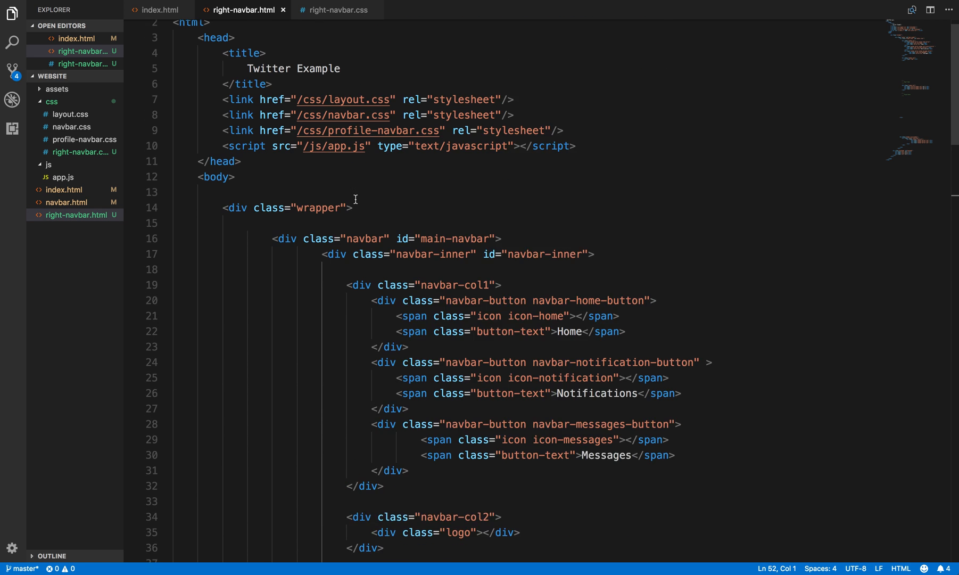
scroll(338, 179, up, 2)
drag(223, 150, 564, 151)
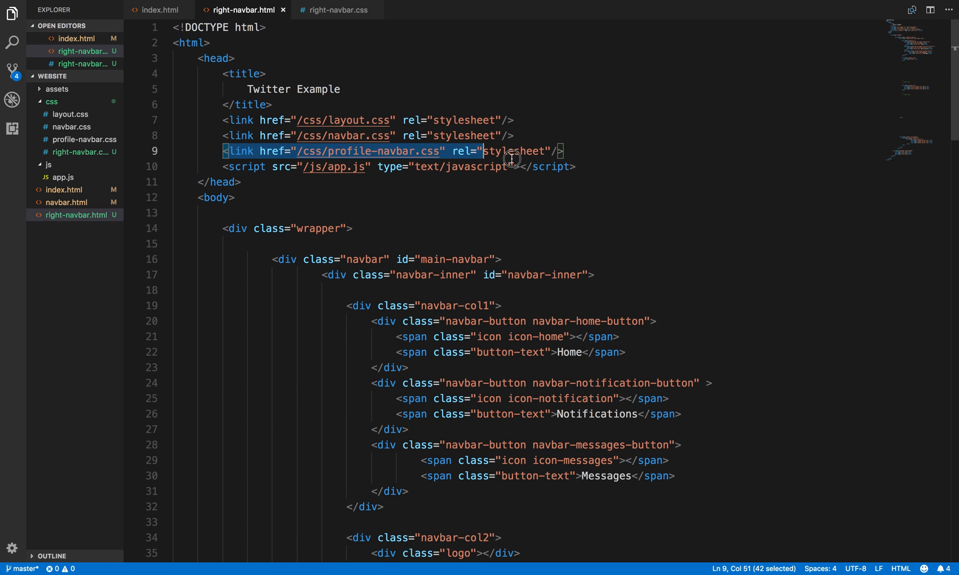
click(564, 151)
key(shift+alt+Down)
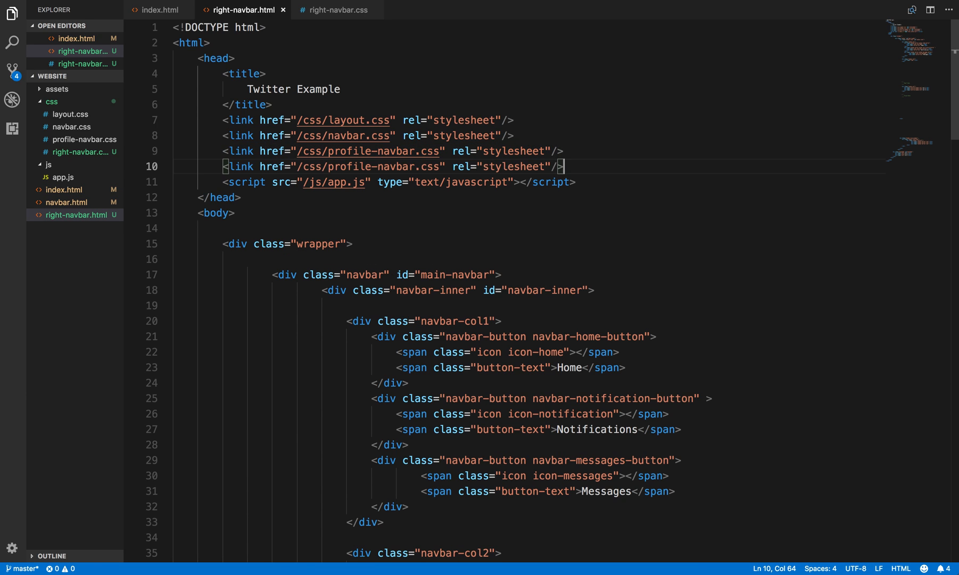
double_click(350, 166)
text(right)
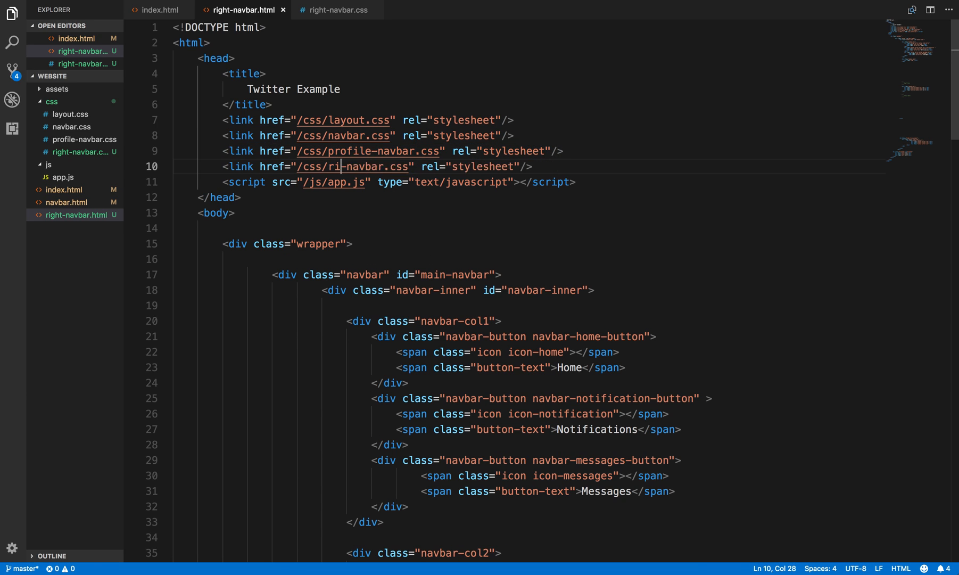
key(Right)
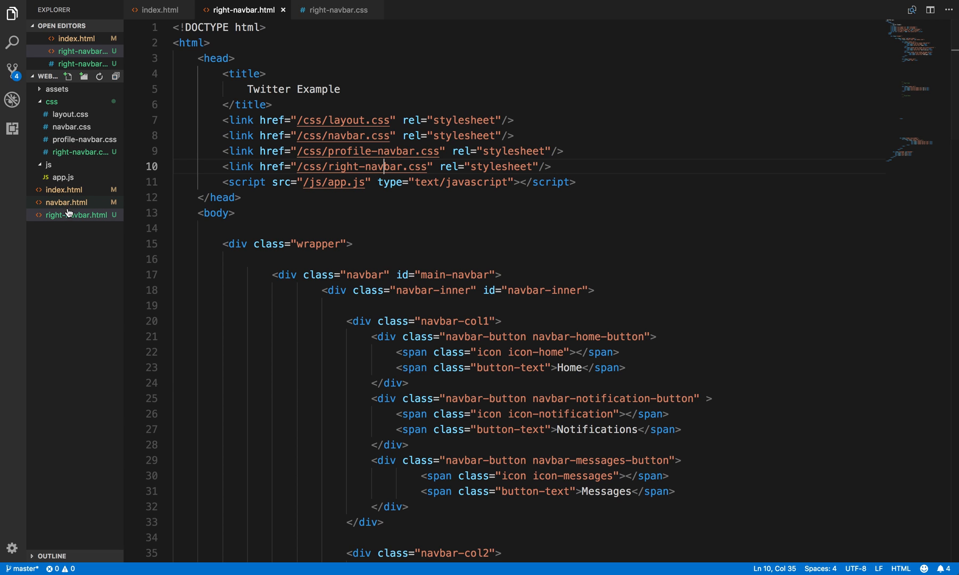
scroll(334, 315, down, 1)
scroll(334, 315, down, 15)
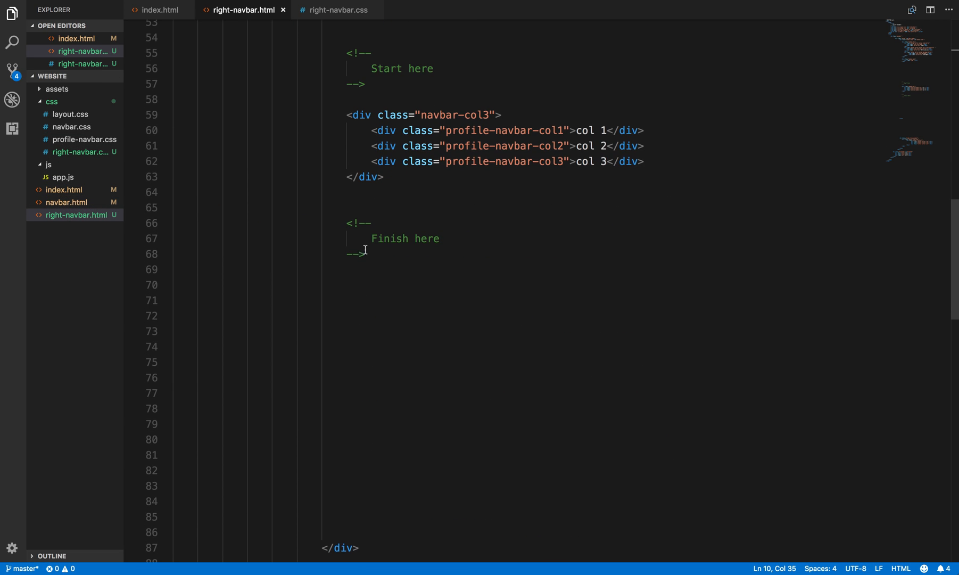
Append ' right-navbar-section' to the navbar-col3 class attribute on line 59 and copy the new class name
click(488, 115)
text(right-n)
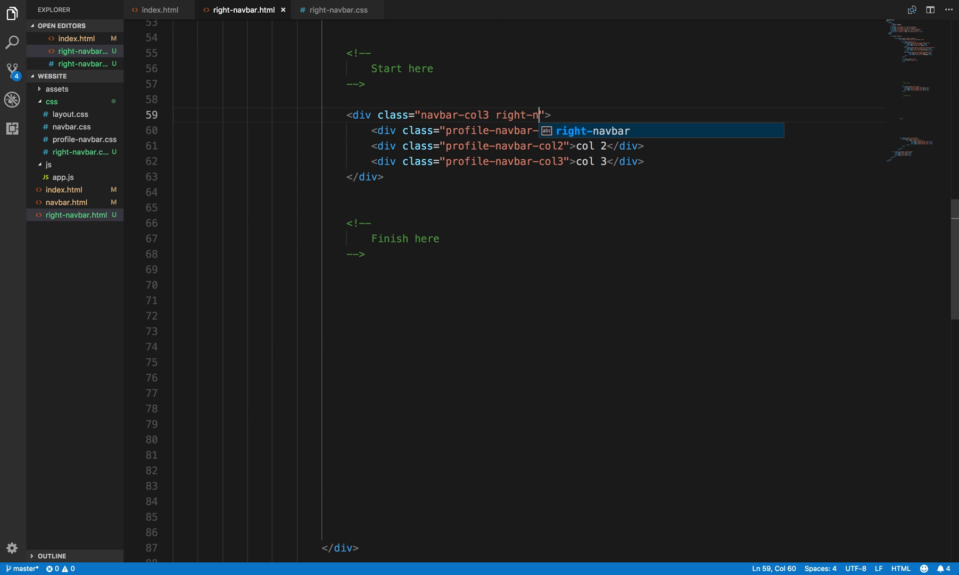
text(avbar)
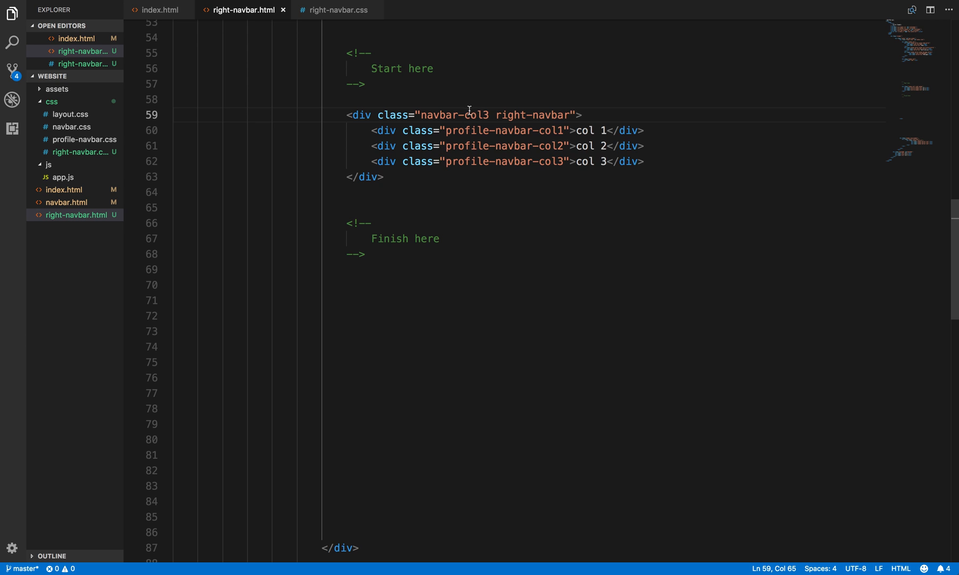
drag(494, 114, 569, 114)
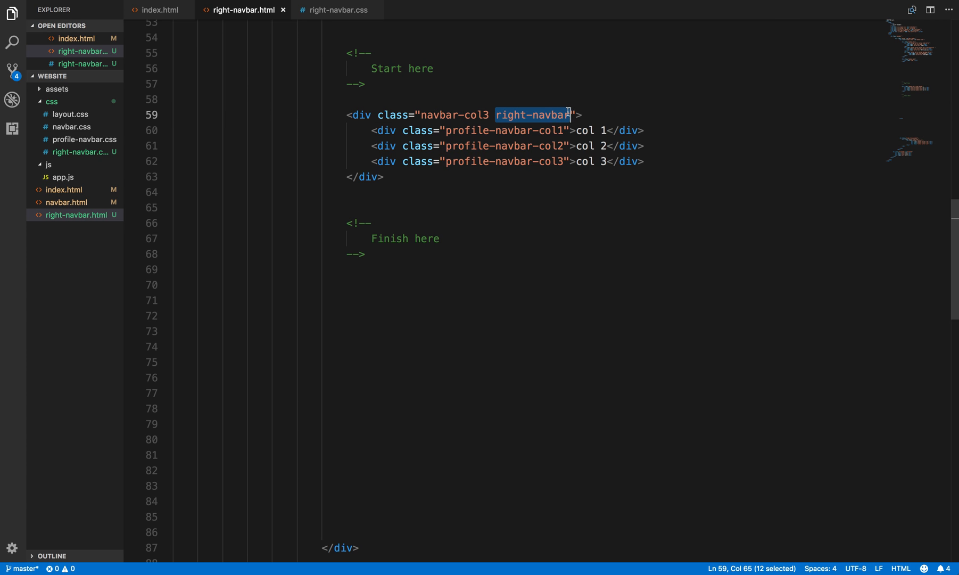
key(Right)
text(-section)
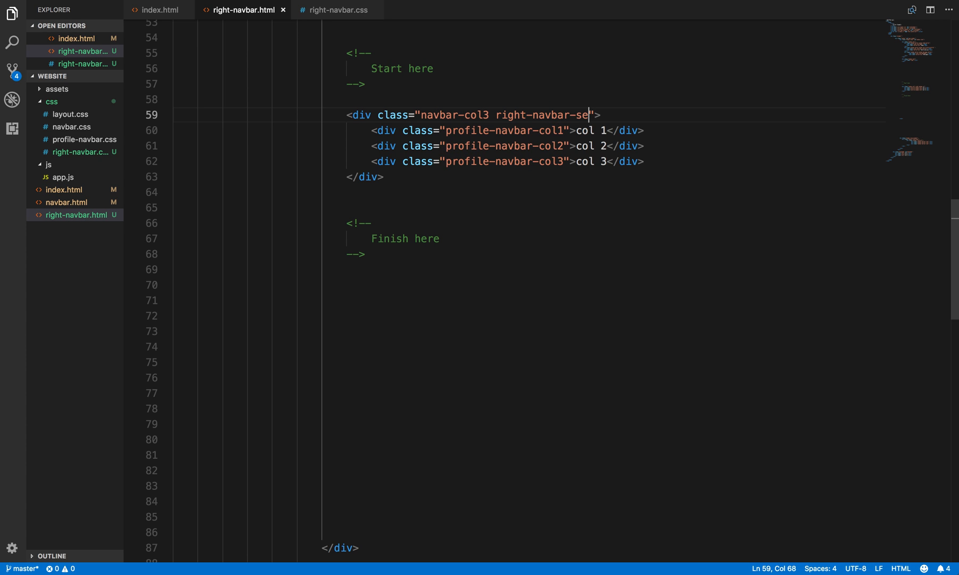
key(shift+Left)
key(shift+Left)
key(shift+Left)
key(shift+Left)
key(shift+Left)
key(shift+Left)
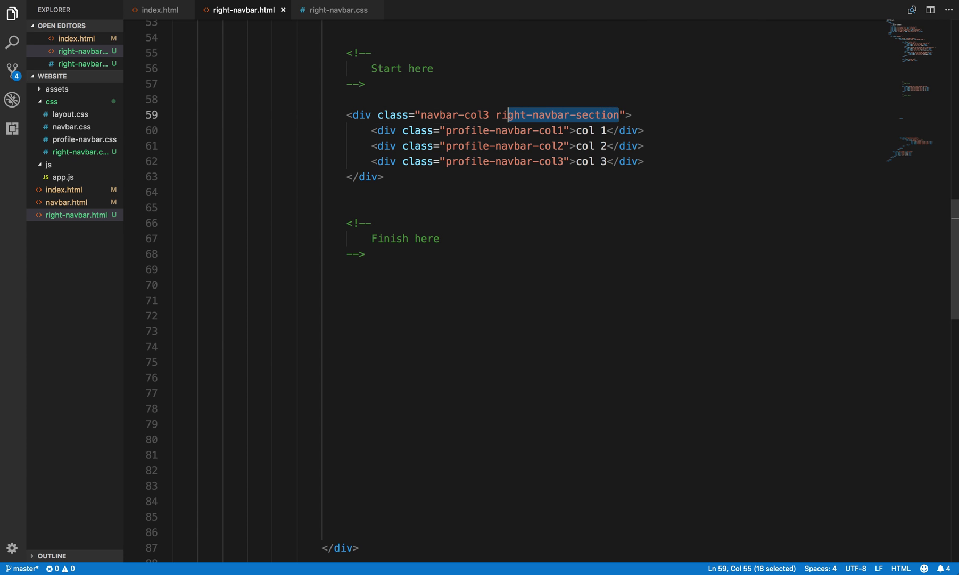
key(shift+Left)
key(shift+Left)
key(shift+Left)
key(super+c)
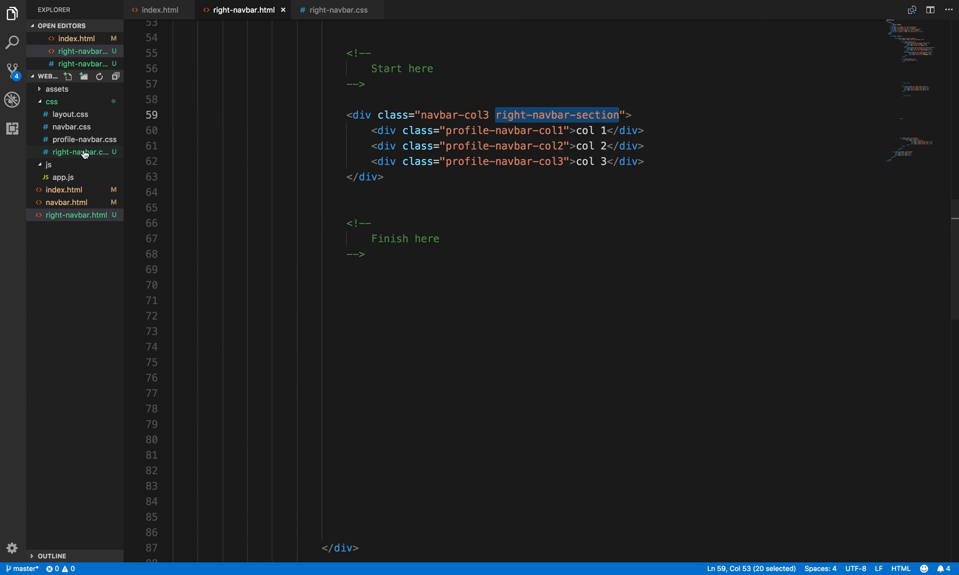
click(81, 152)
text(.)
Paste .right-navbar-section as a selector in right-navbar.css and give it background-color: green;
key(super+v)
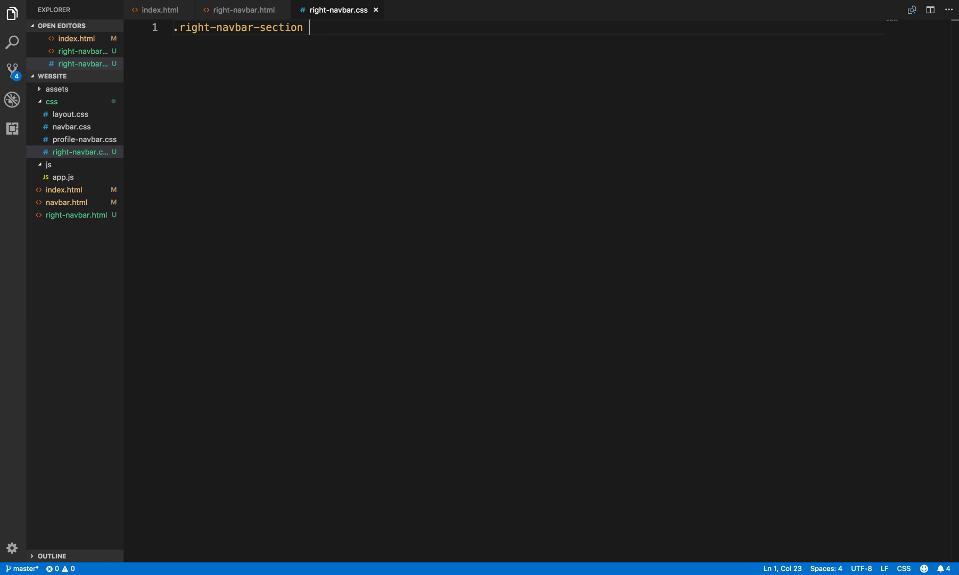
text({)
key(Return)
text(bac)
key(Down)
key(Down)
key(Down)
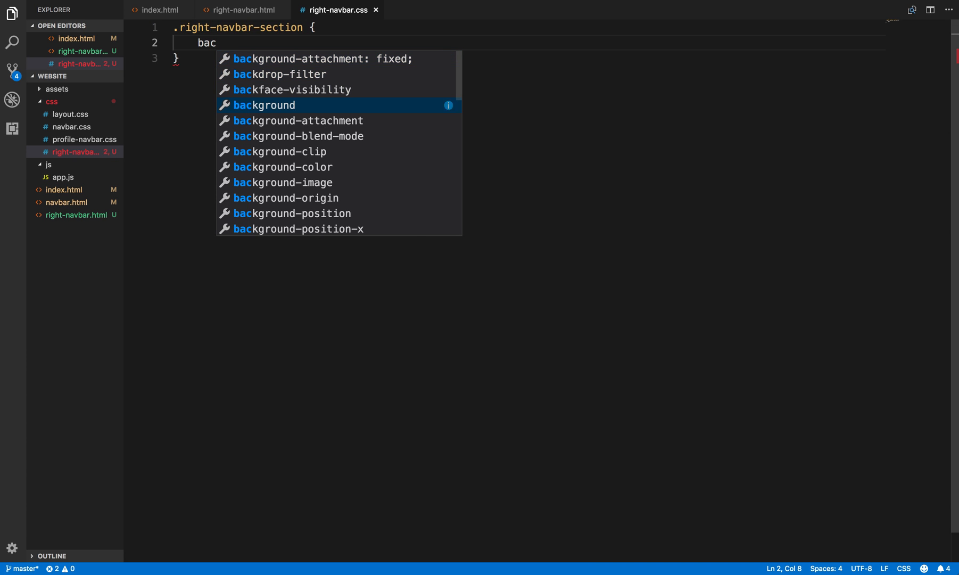
key(Down)
key(Down)
key(Down)
key(Up)
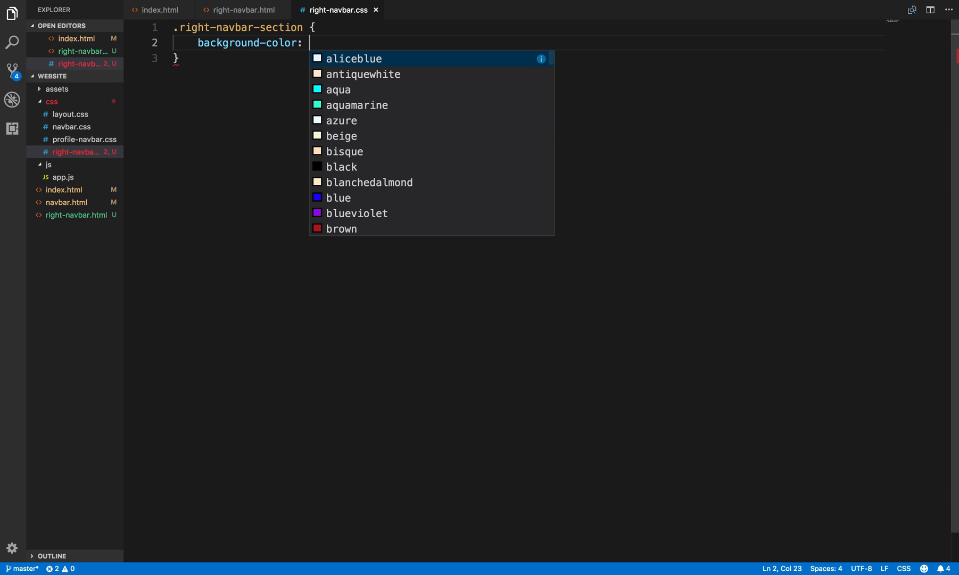
text(green;)
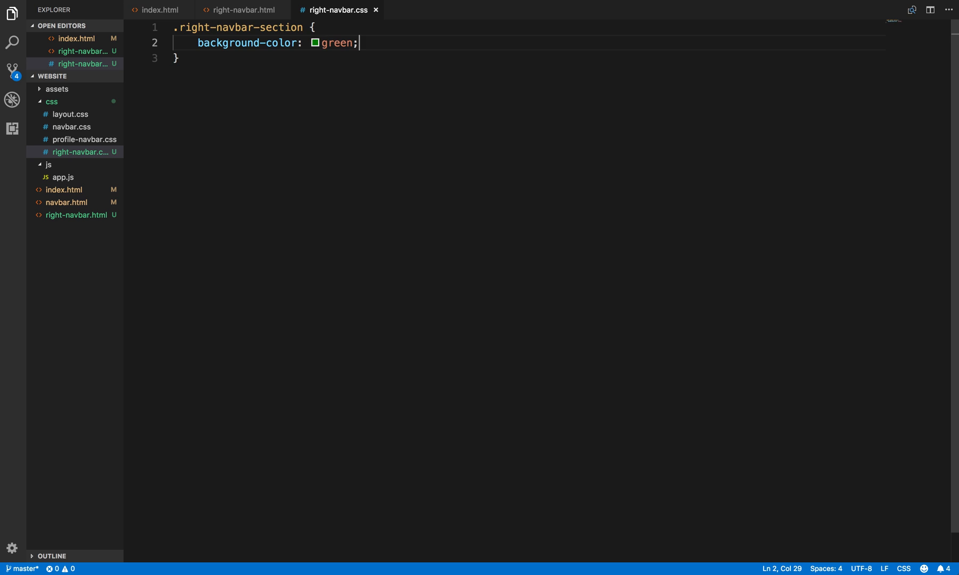
Save the stylesheet and reload the page in Chrome to check the green section
key(super+s)
key(super+Tab)
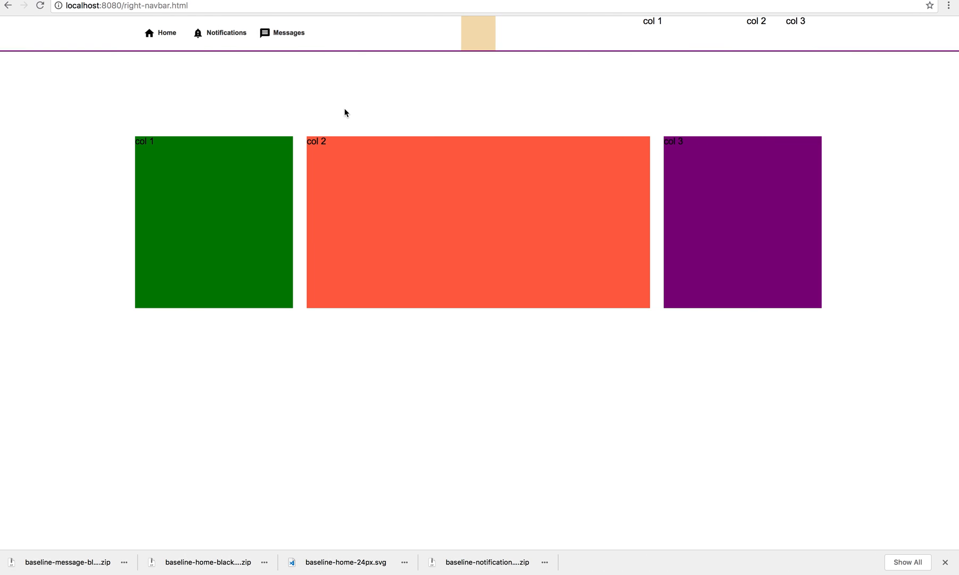
key(super+r)
key(super+Tab)
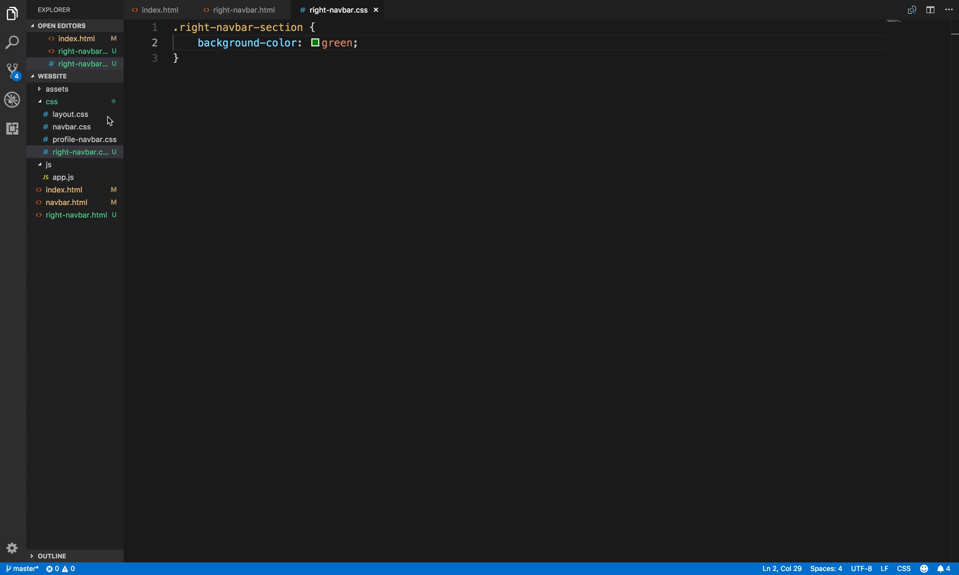
In profile-navbar.css, delete the background-color: white declaration from the col1 rule
click(84, 139)
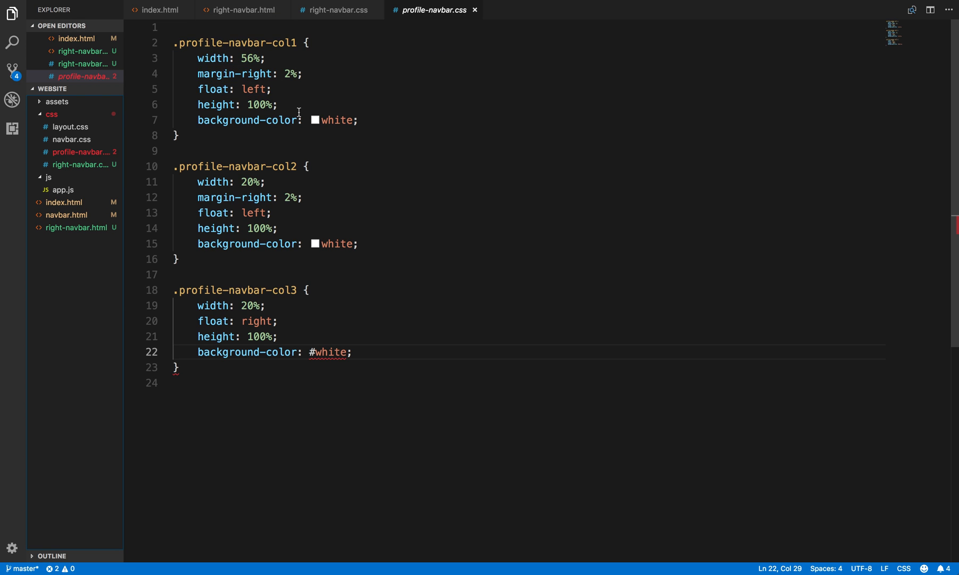
double_click(338, 120)
drag(359, 120, 172, 121)
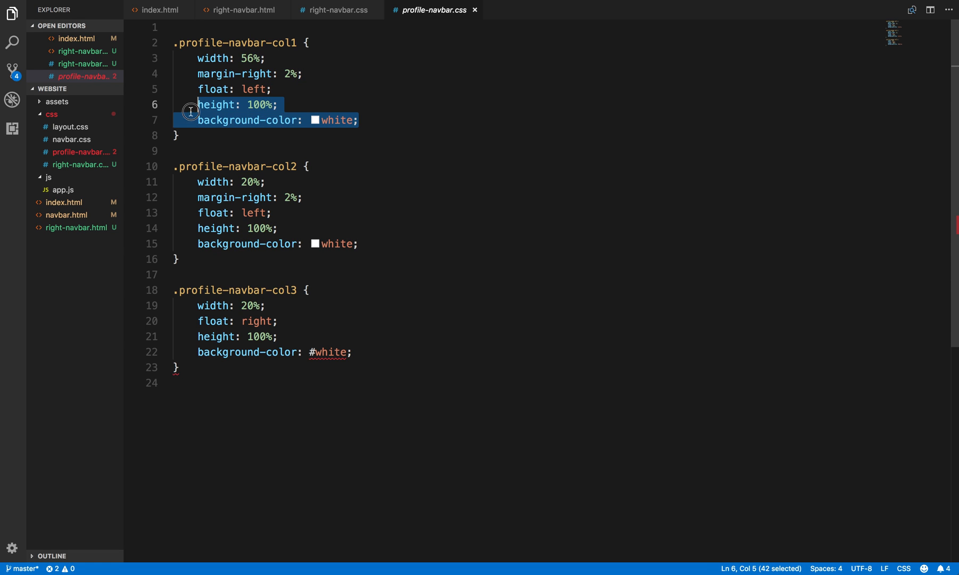
key(BackSpace)
key(BackSpace)
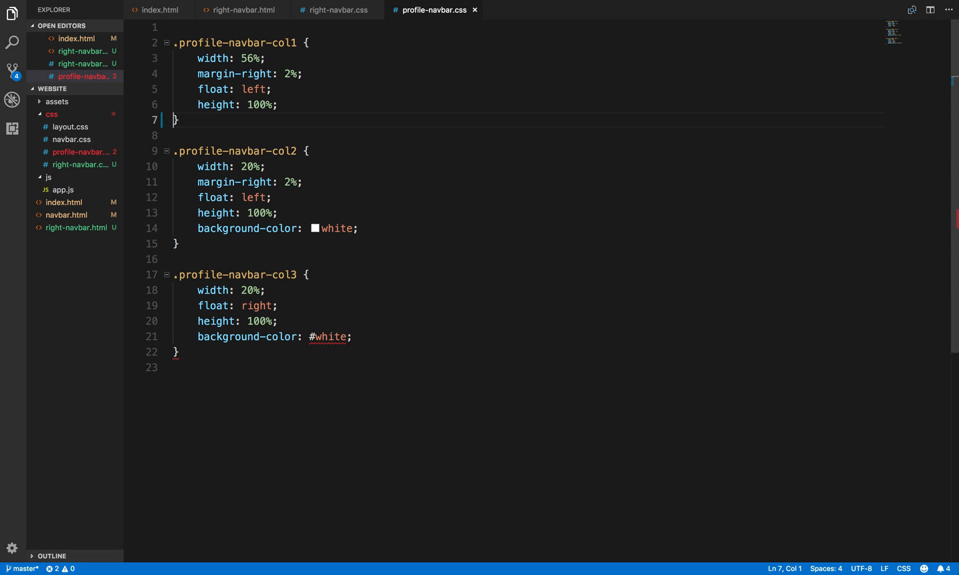
Delete the white background declarations from the col2 and col3 rules and check the navbar in Chrome
key(Down)
key(Down)
key(Down)
key(Down)
key(Down)
key(shift+End)
key(BackSpace)
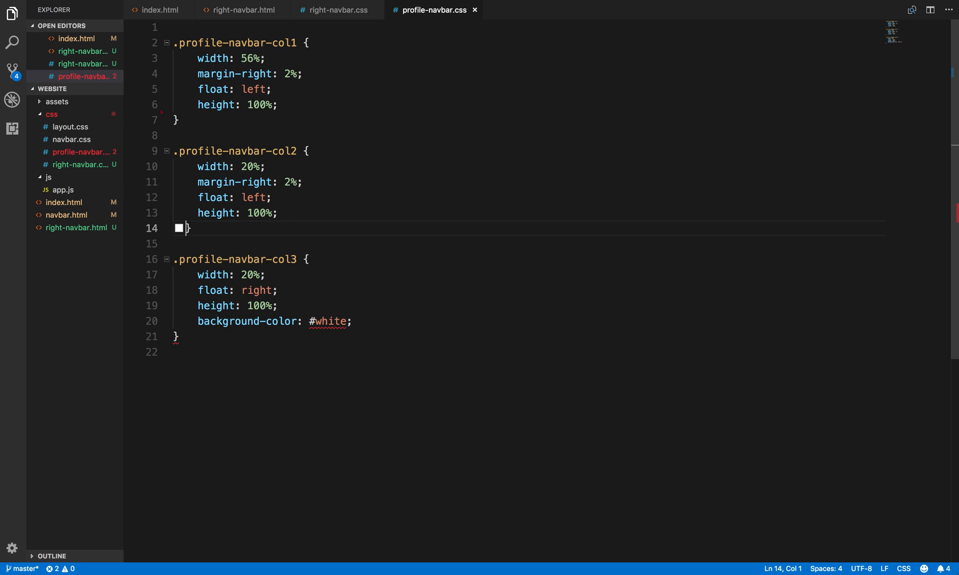
key(BackSpace)
key(Down)
key(Down)
key(Down)
key(shift+Up)
key(BackSpace)
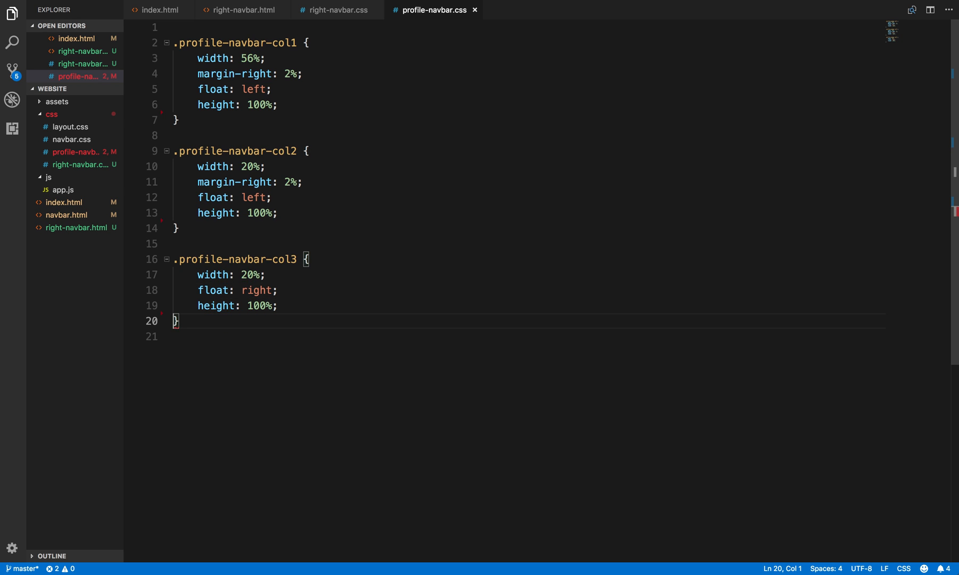
key(super+Tab)
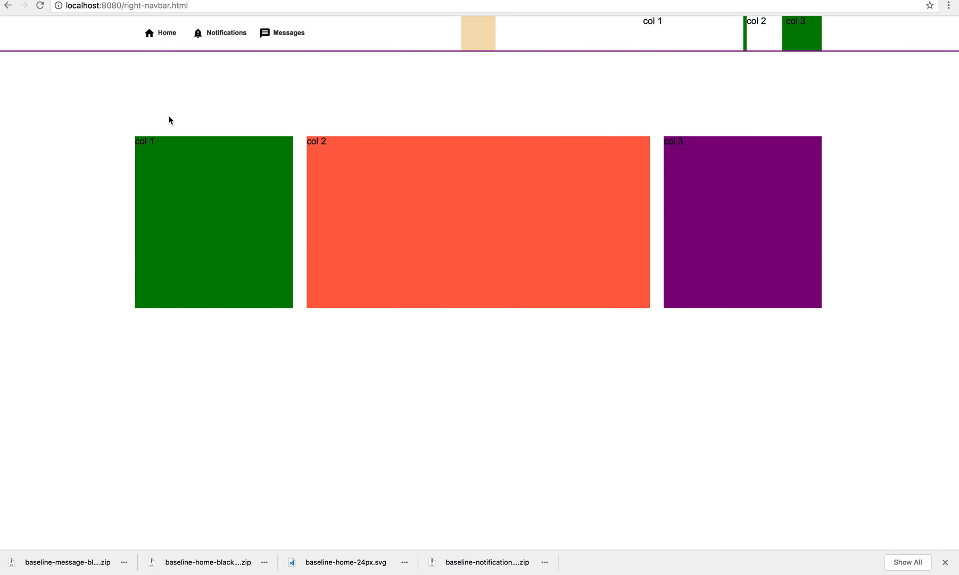
key(super+Tab)
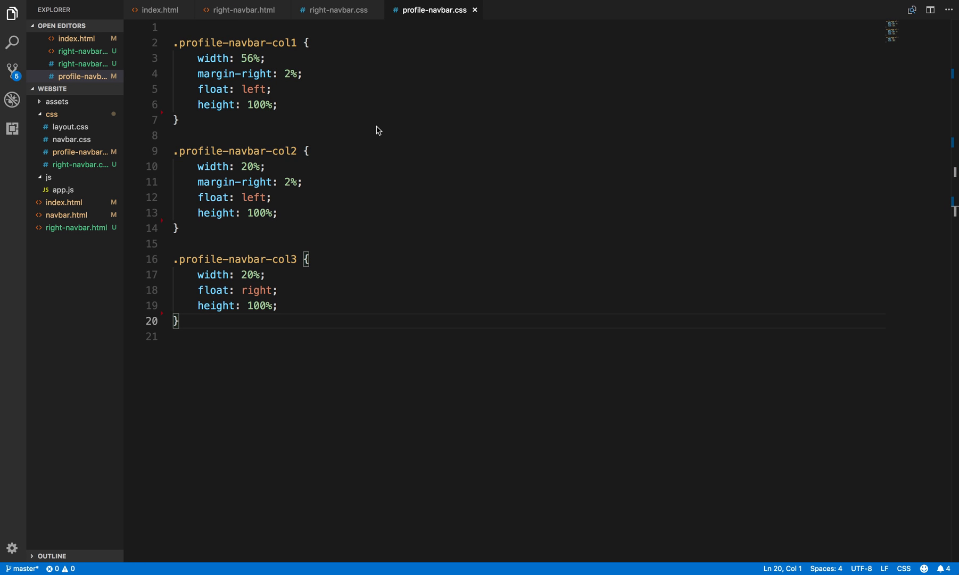
click(333, 9)
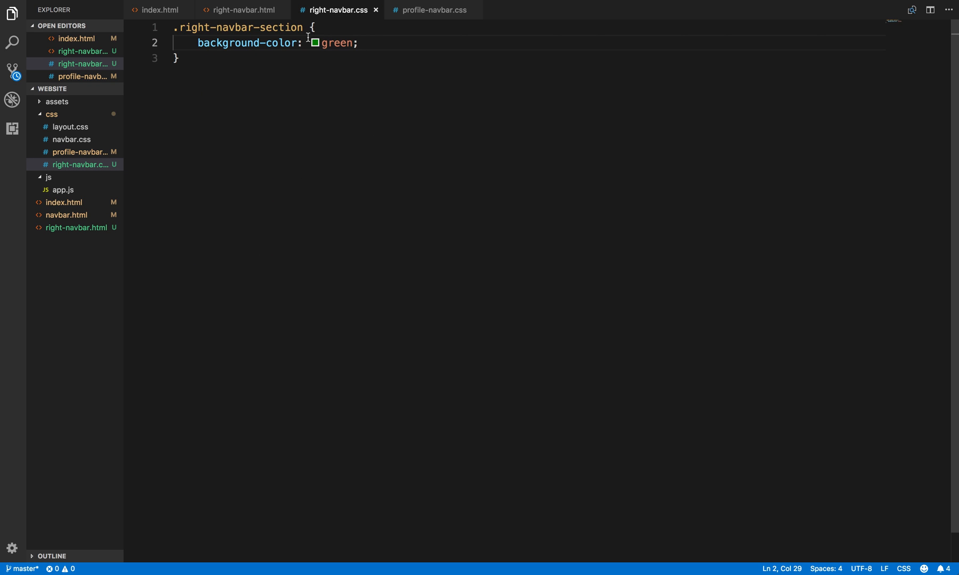
click(356, 59)
click(238, 10)
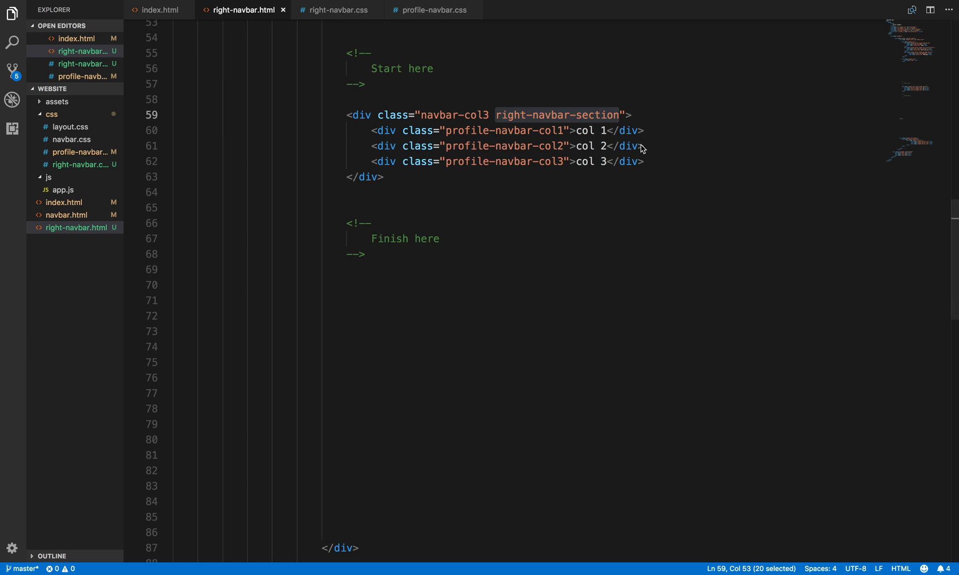
key(super+Tab)
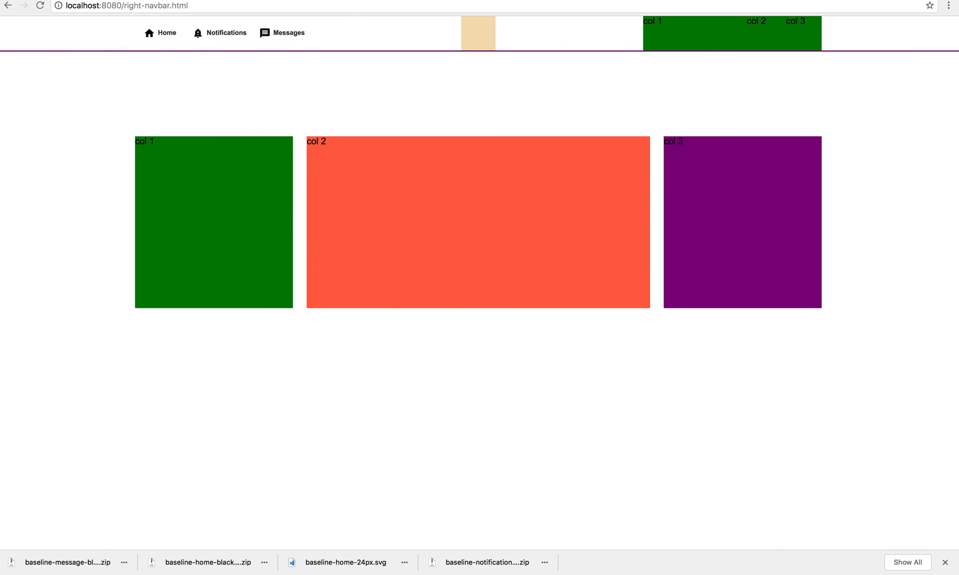
key(ctrl+Tab)
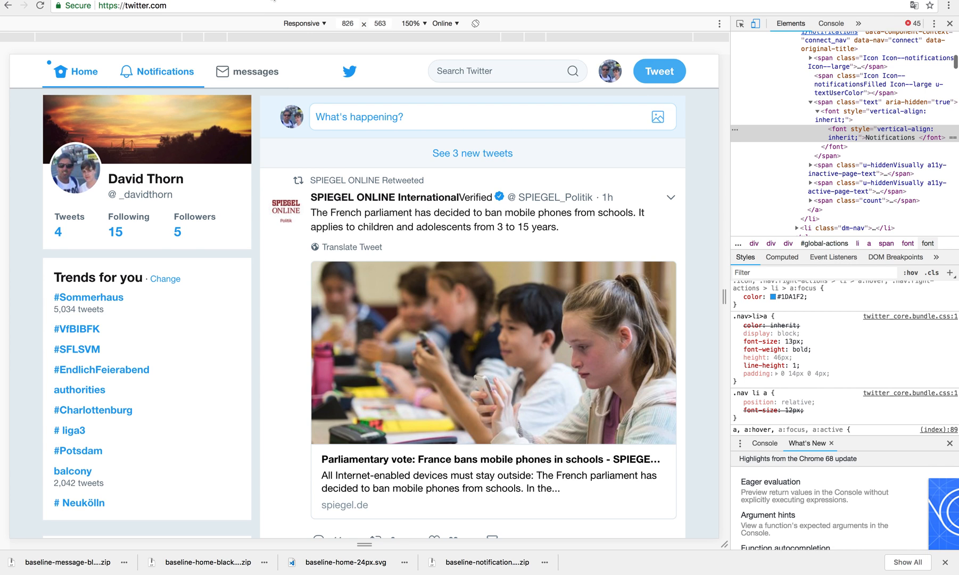
key(ctrl+Tab)
key(super+Tab)
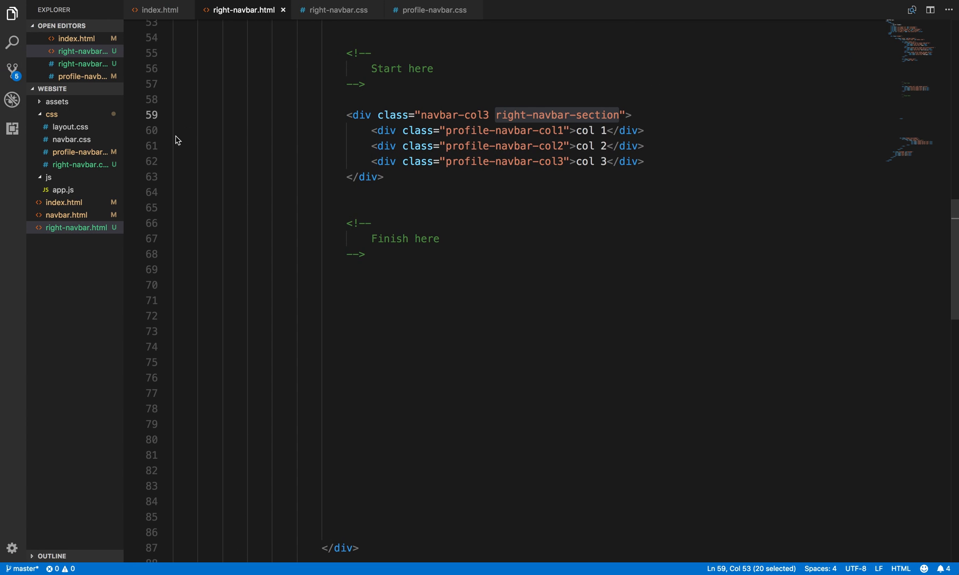
click(336, 9)
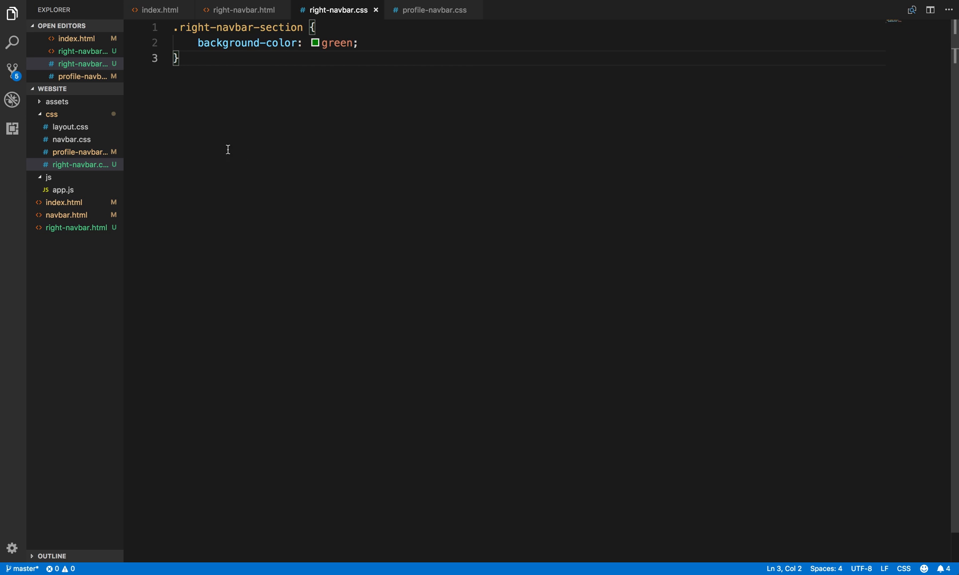
Begin a .tweet-button rule in right-navbar.css with a margin: declaration left without its value
key(Return)
key(Return)
text(.tw)
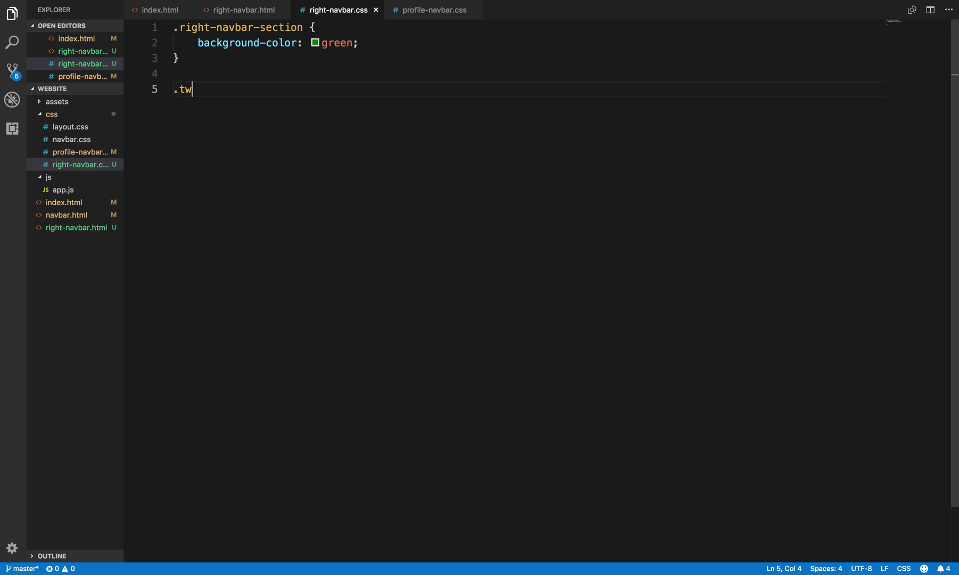
text(eet-butt)
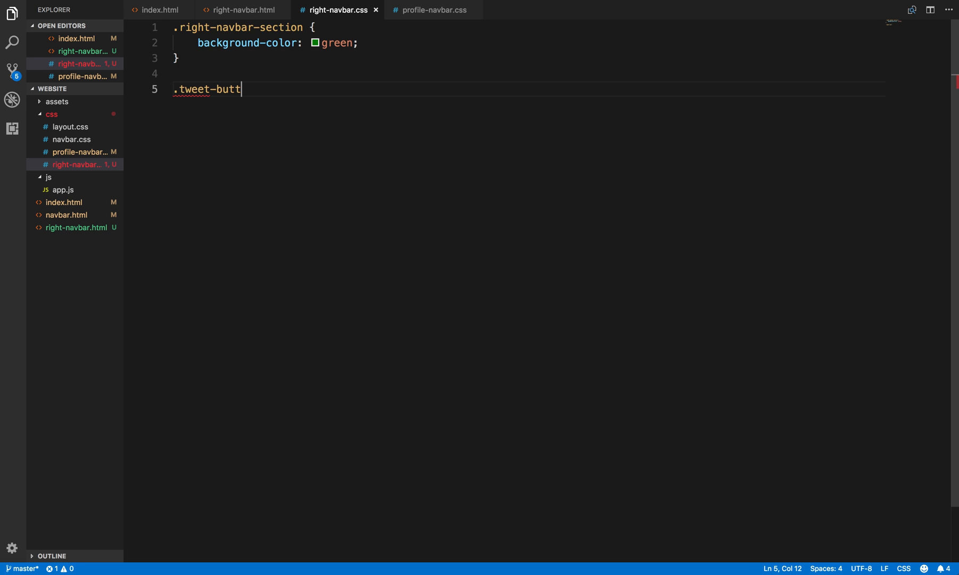
text(on {)
key(Return)
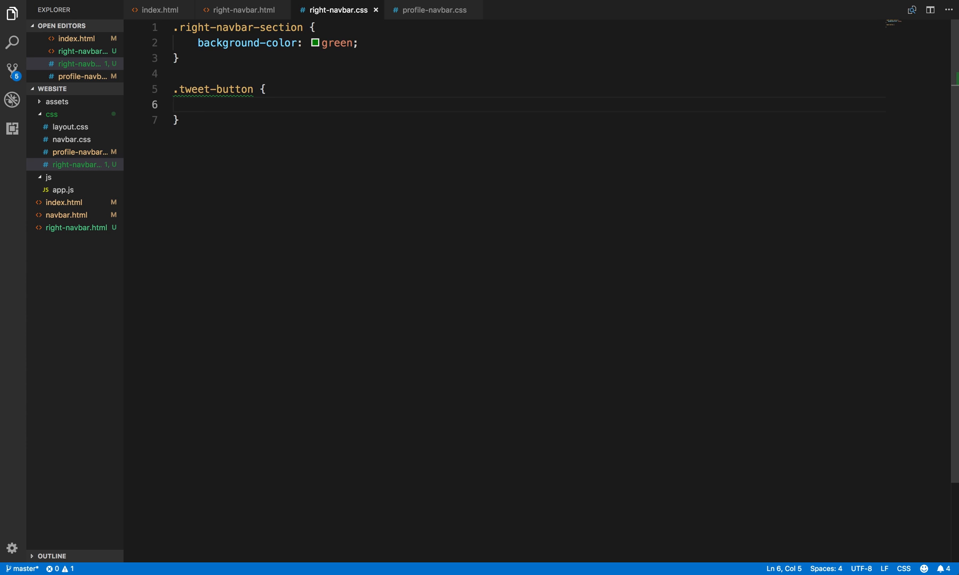
text(margin: )
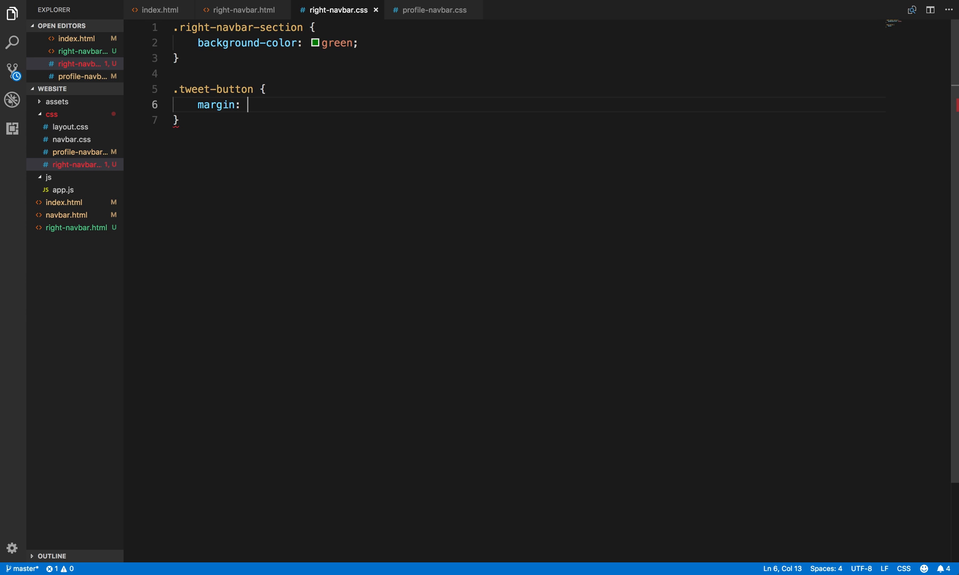
text(3px)
key(BackSpace)
key(BackSpace)
key(BackSpace)
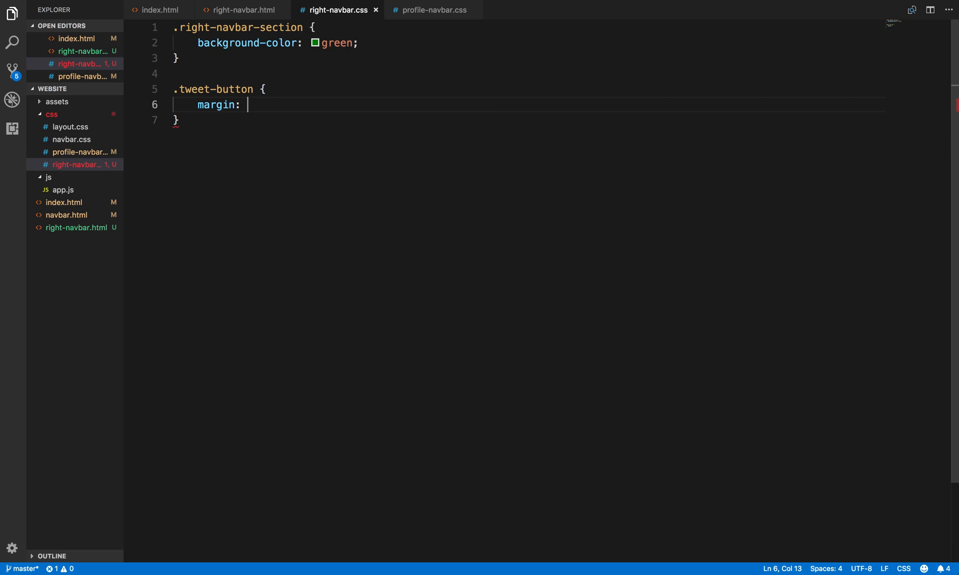